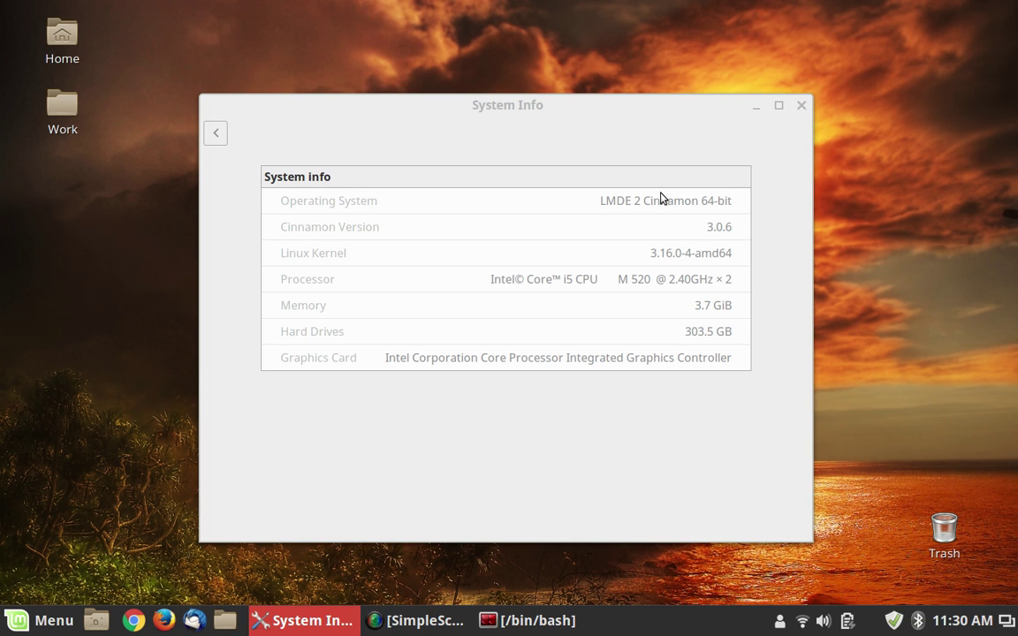
- Focus the System Info window and close it, leaving the desktop and terminal visible
left_click(569, 118)
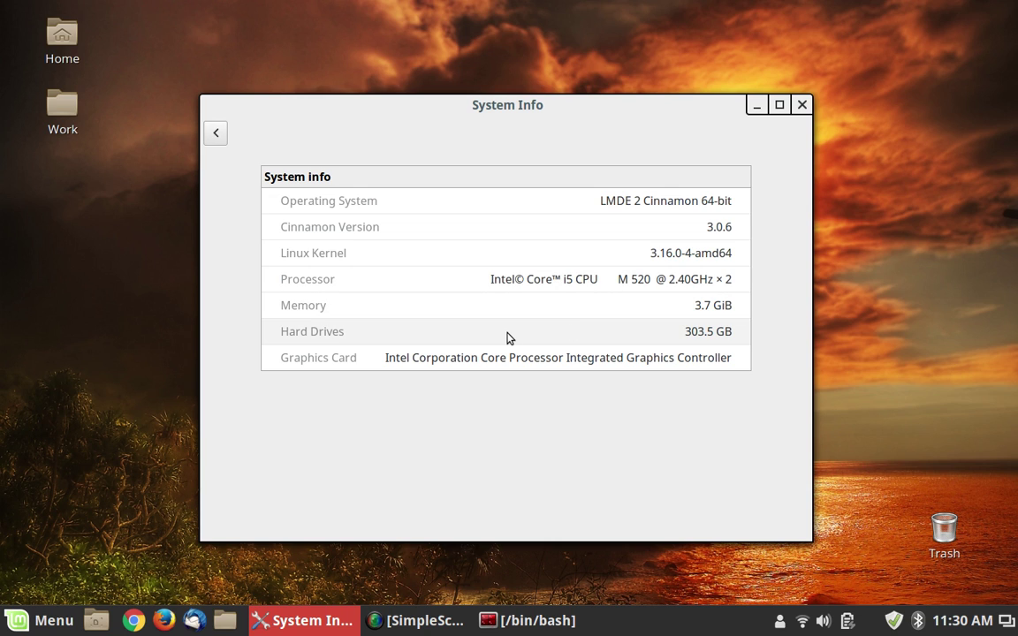
left_click(801, 105)
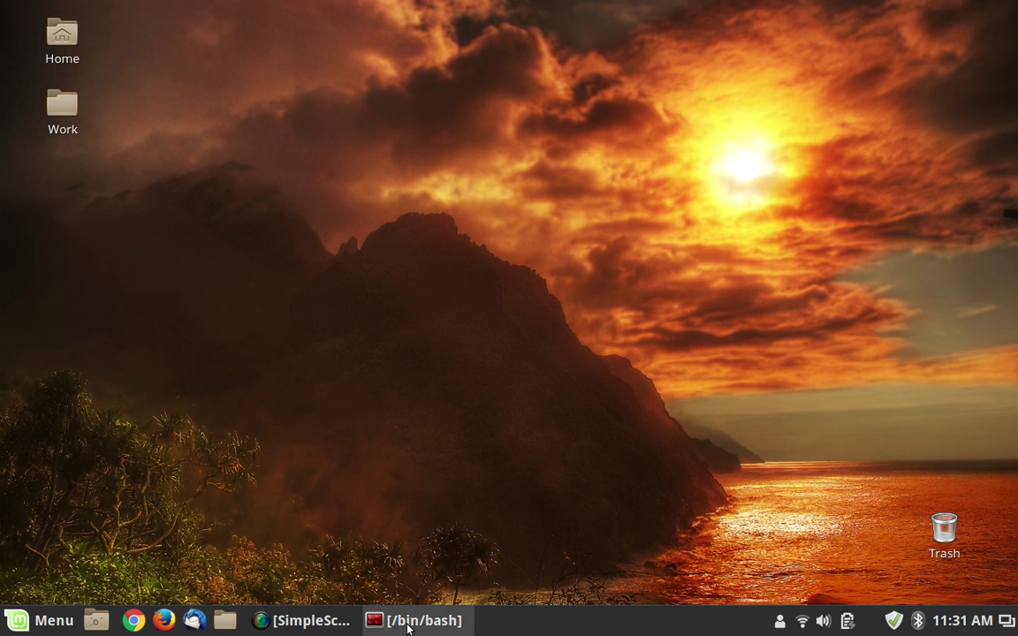
mouse_move(409, 628)
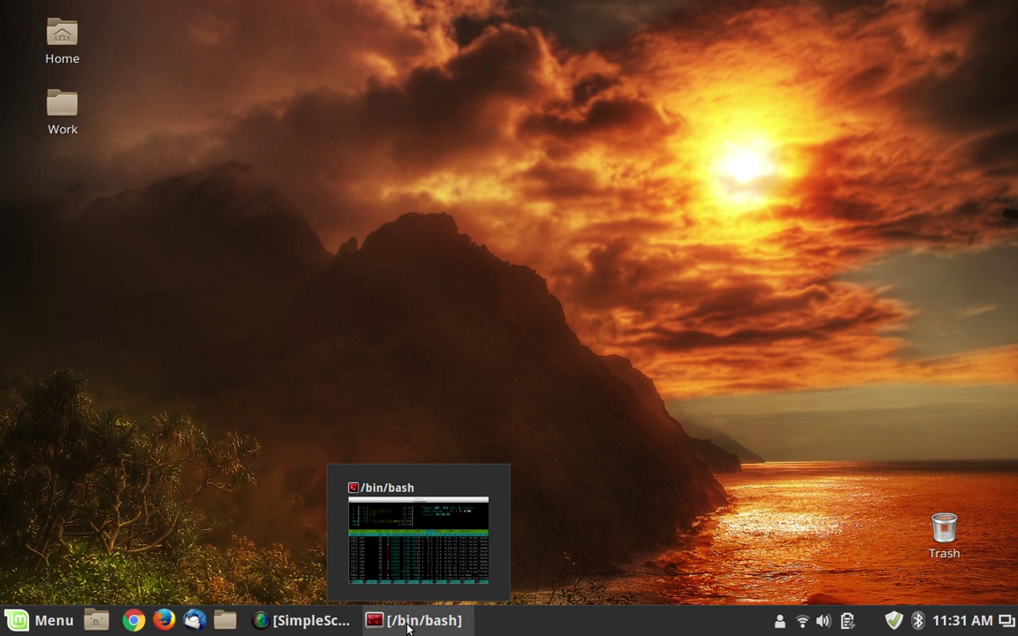
left_click(408, 621)
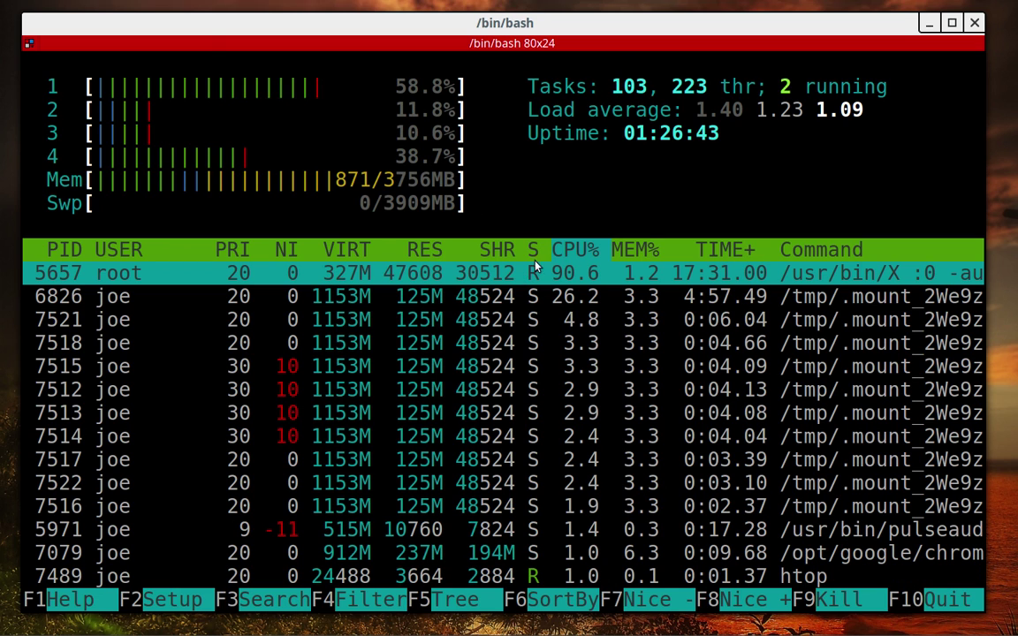
left_click(930, 24)
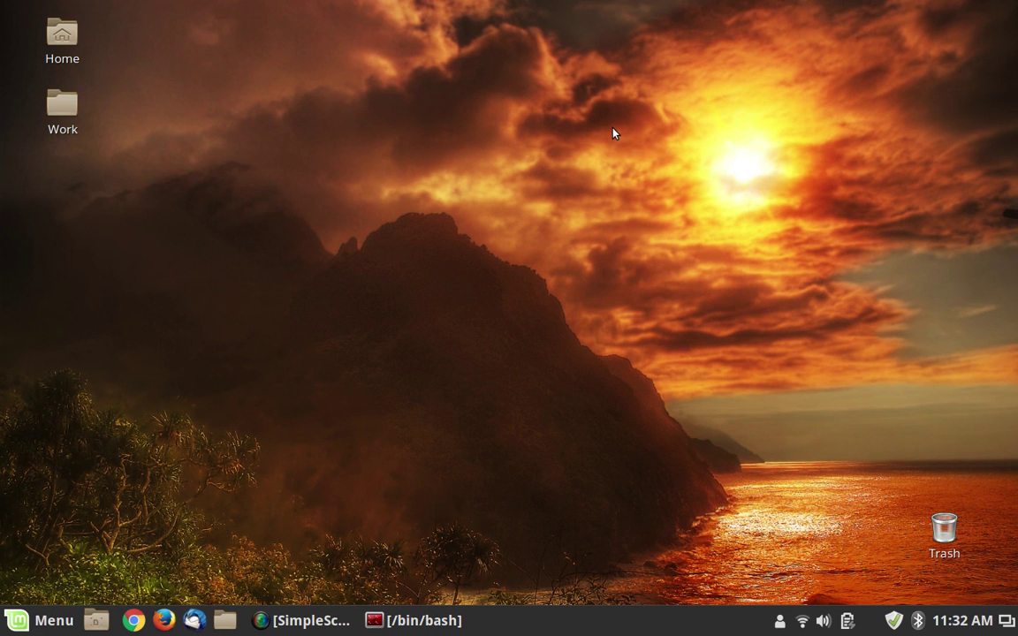
- Restore SimpleScreenRecorder, browse Home > SSR in Nemo, then close the file manager
left_click(309, 619)
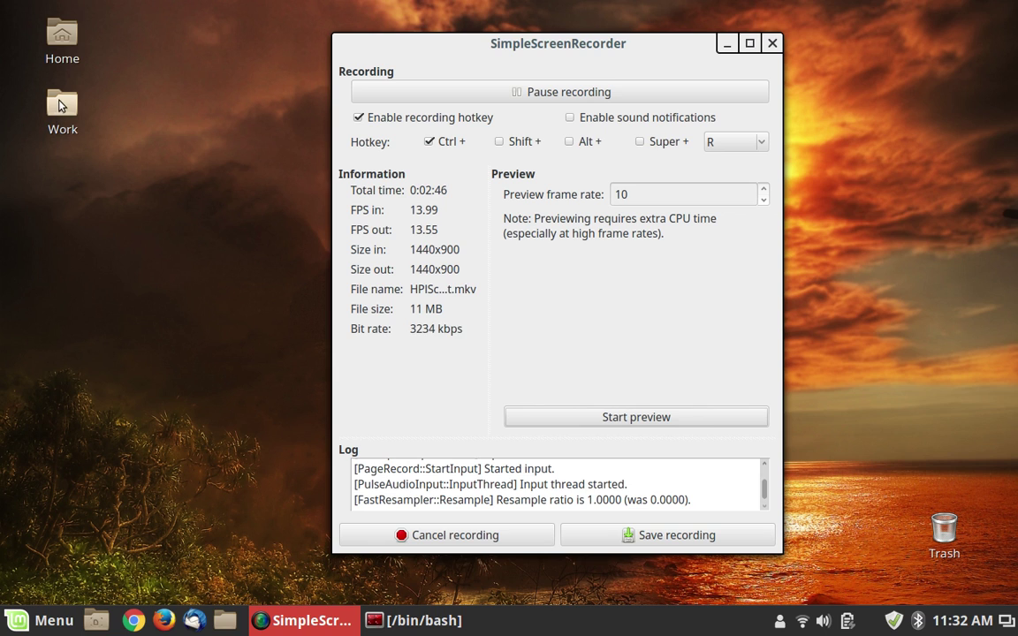
double_click(61, 58)
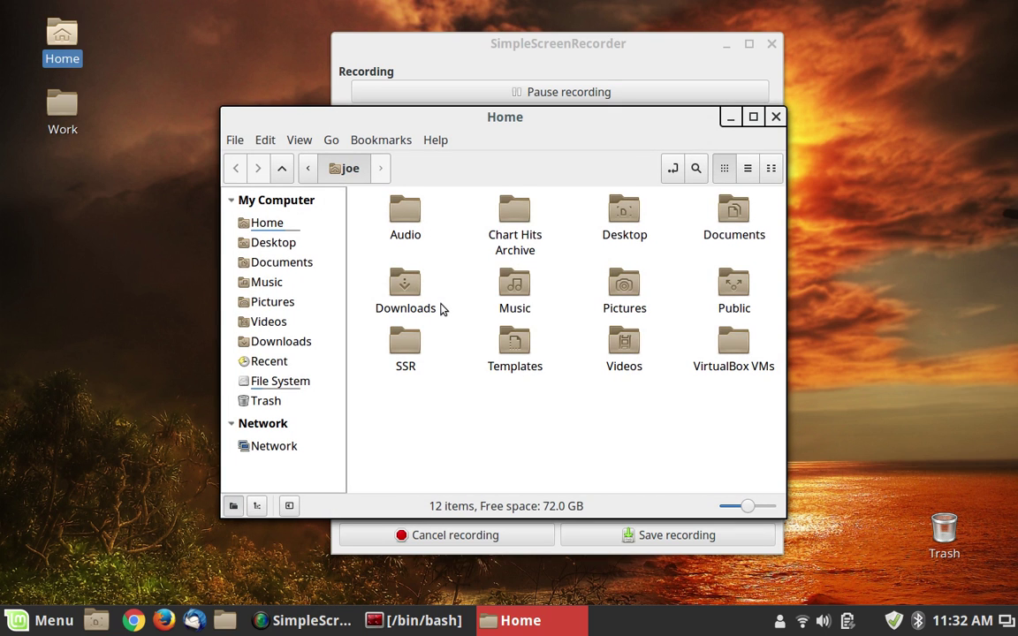
double_click(406, 349)
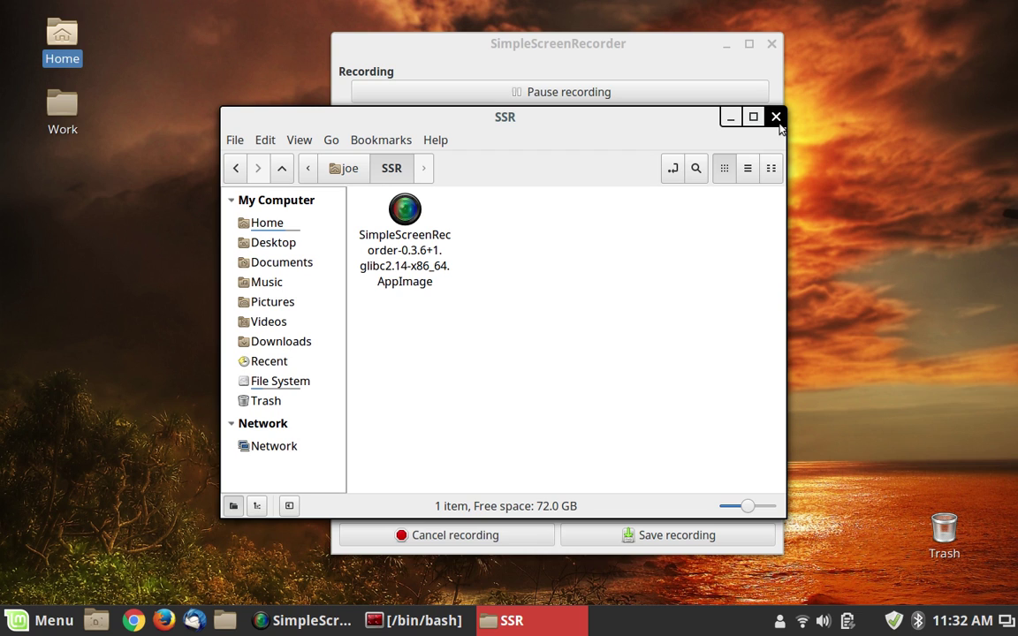
left_click(777, 123)
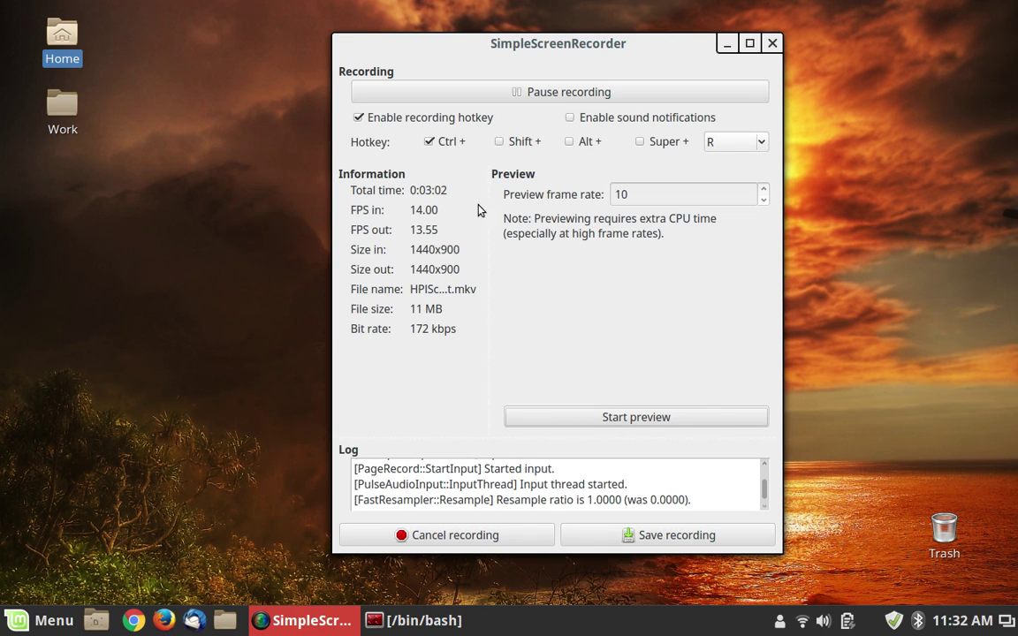
key("super")
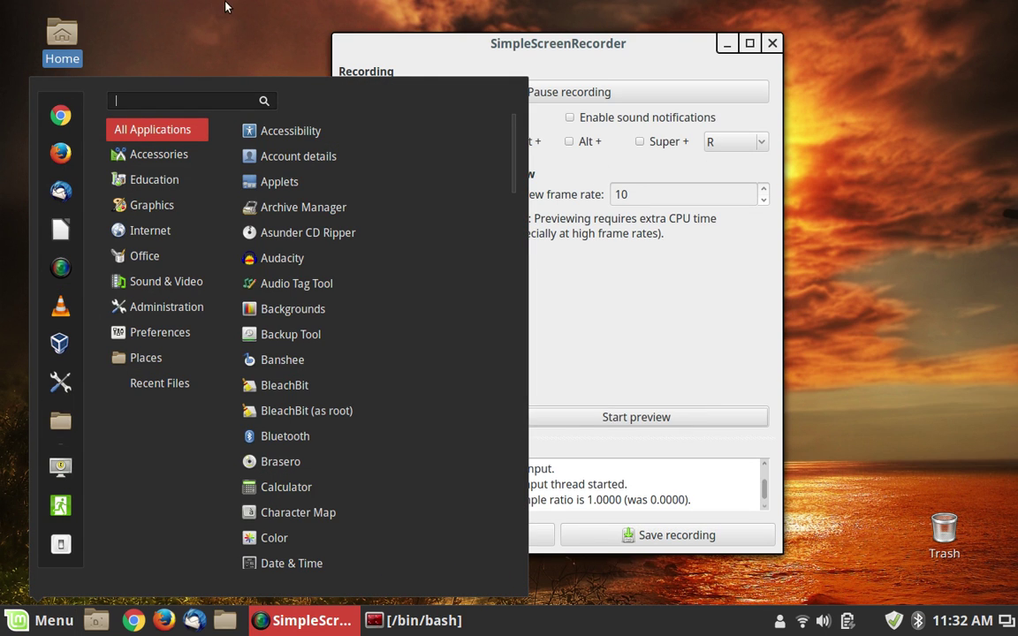
left_click(221, 28)
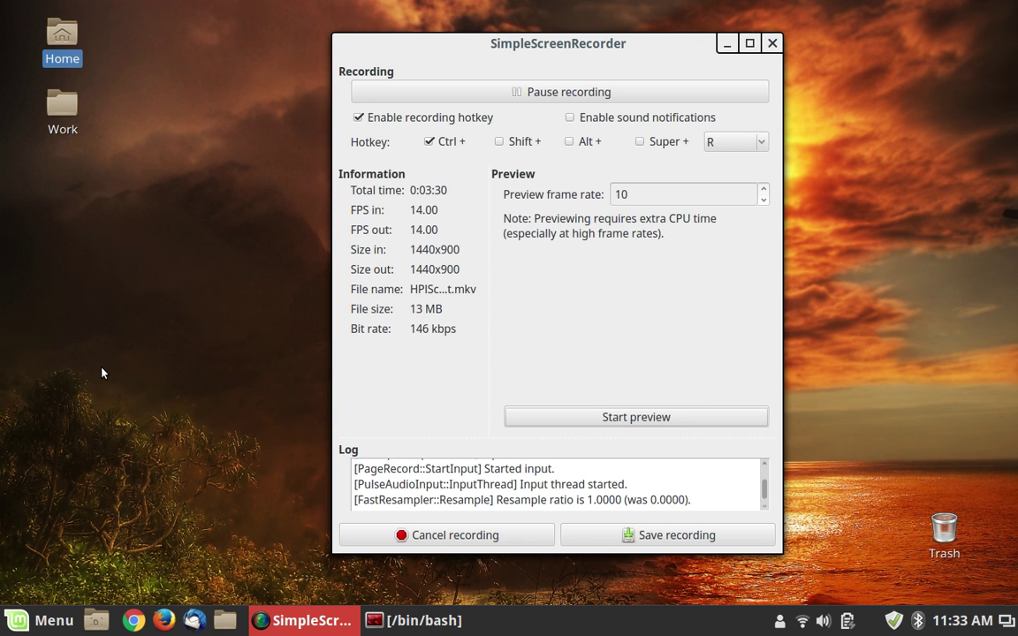
- Split the terminal horizontally below htop and run cinnamon-menu-editor from history in the new pane
left_click(463, 622)
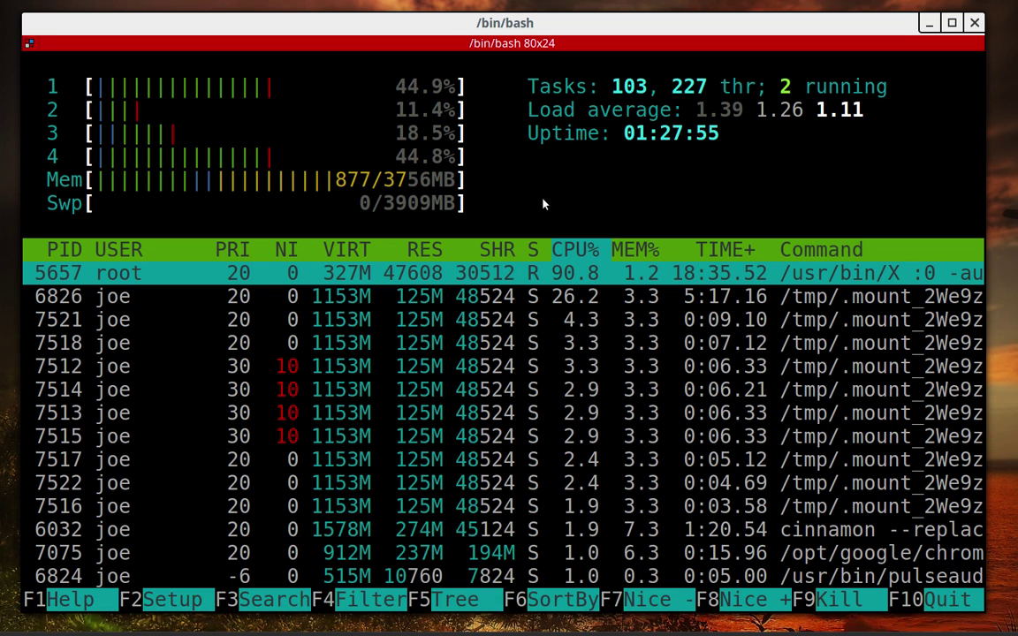
right_click(468, 223)
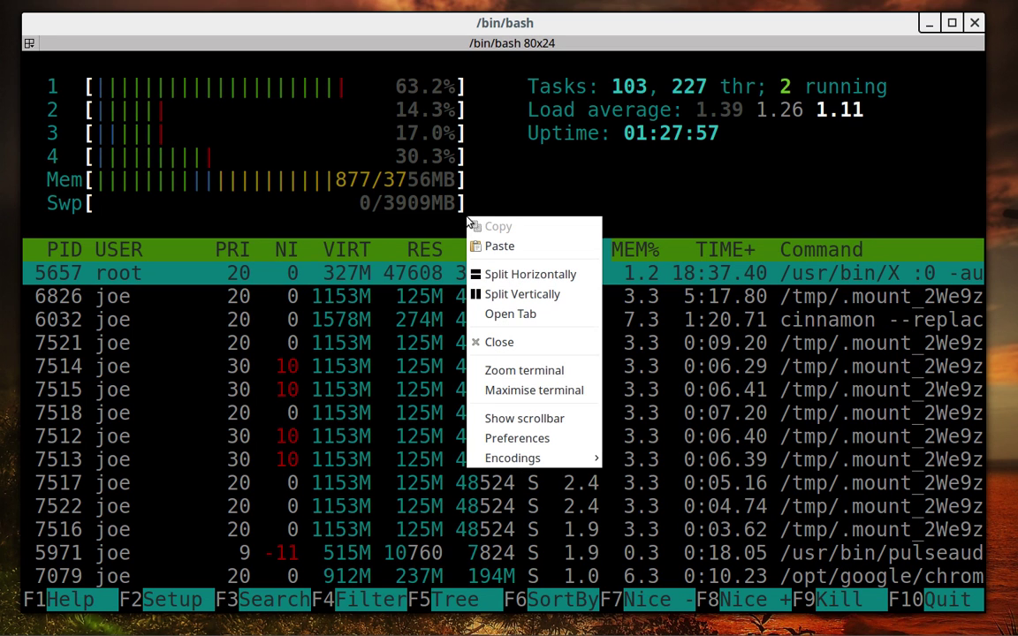
left_click(576, 275)
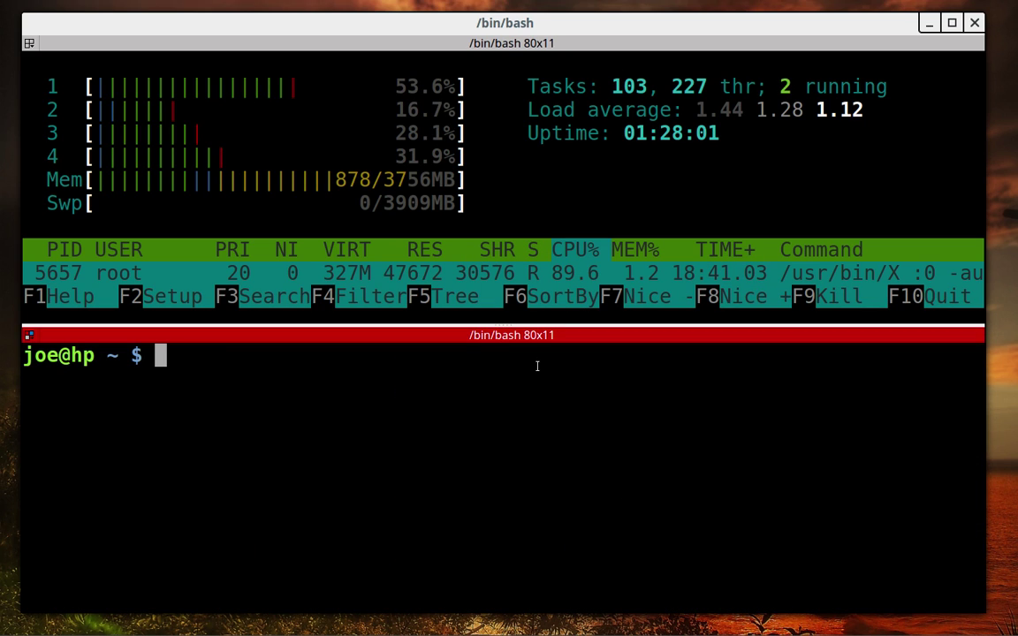
key("Up")
key("Up")
key("Down")
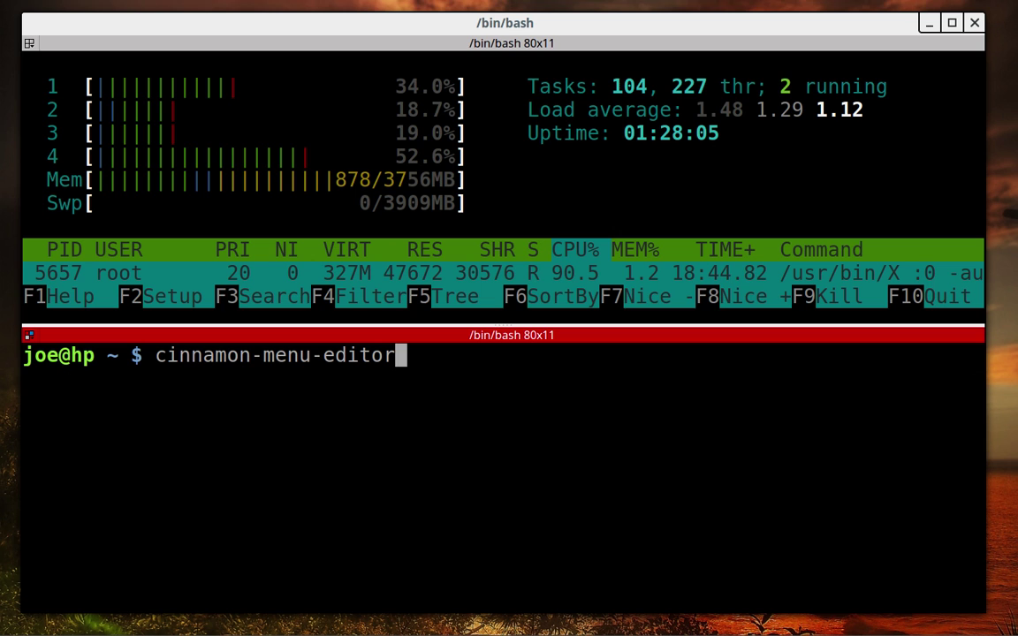
key("Return")
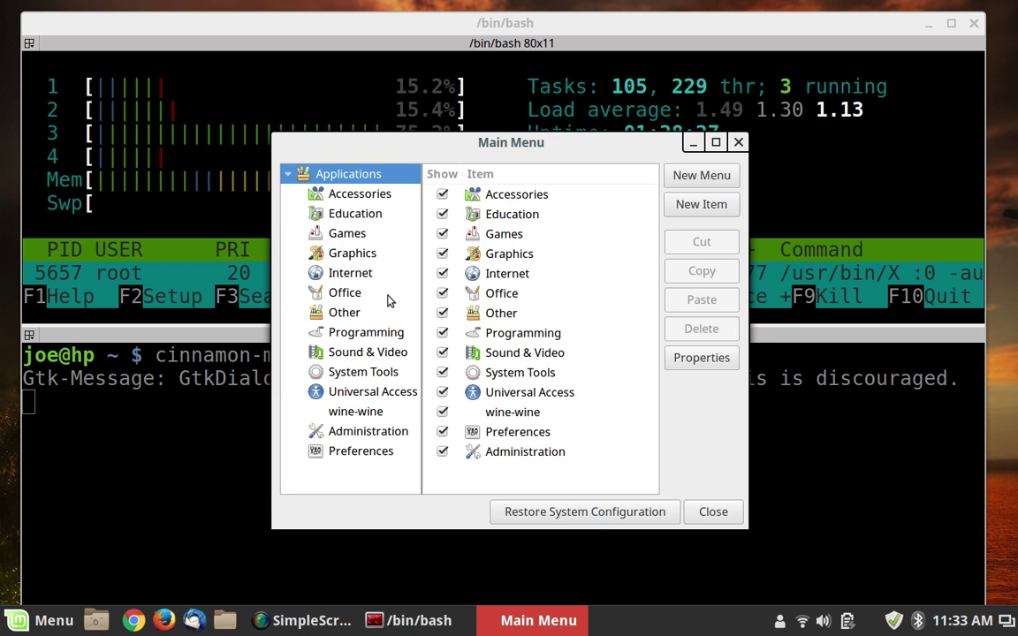
- Review the Office entries, close the Main Menu editor, and exit the lower bash pane
left_click(354, 302)
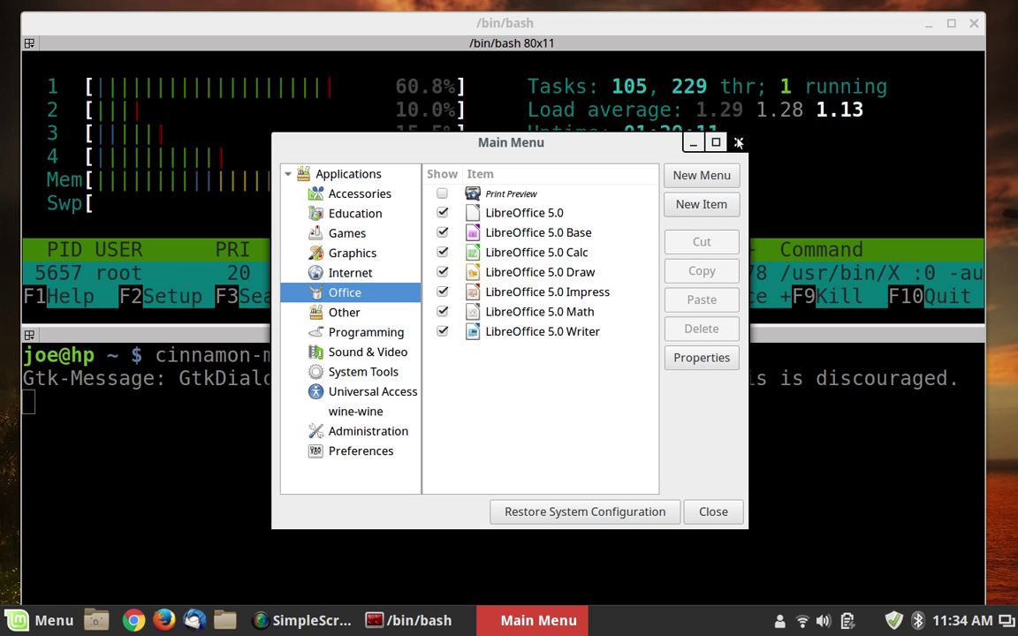
left_click(738, 142)
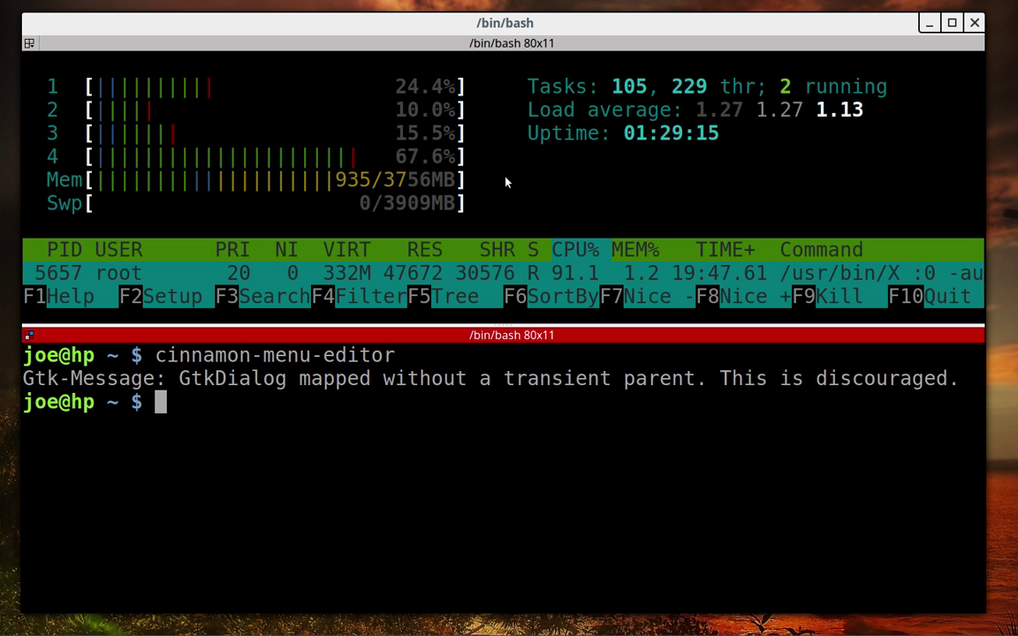
type("exit")
key("Return")
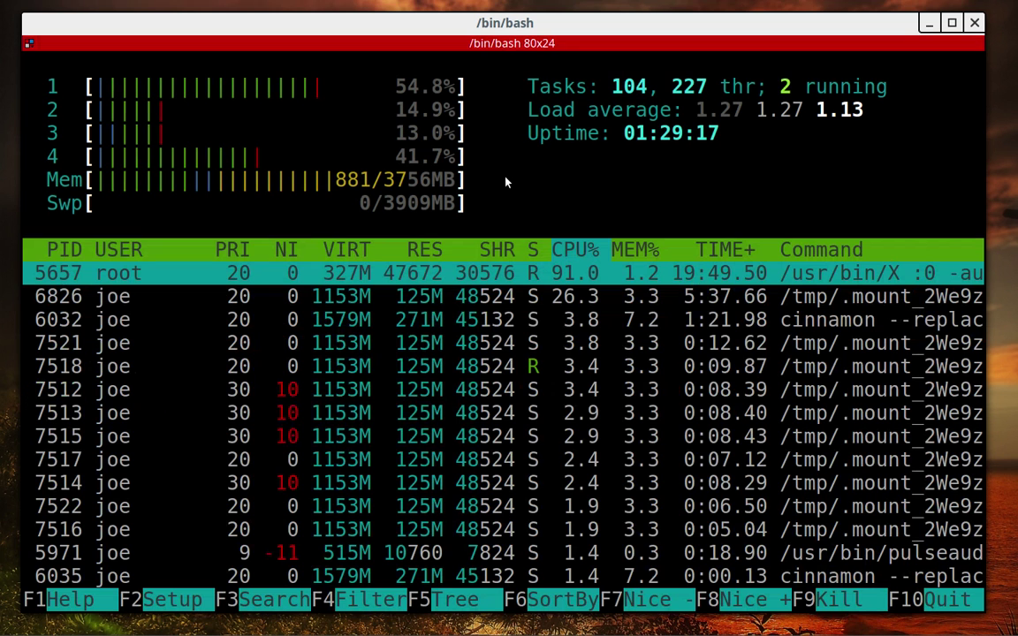
- Minimize the terminal and open Home > Downloads in Nemo from the desktop icon
left_click(929, 23)
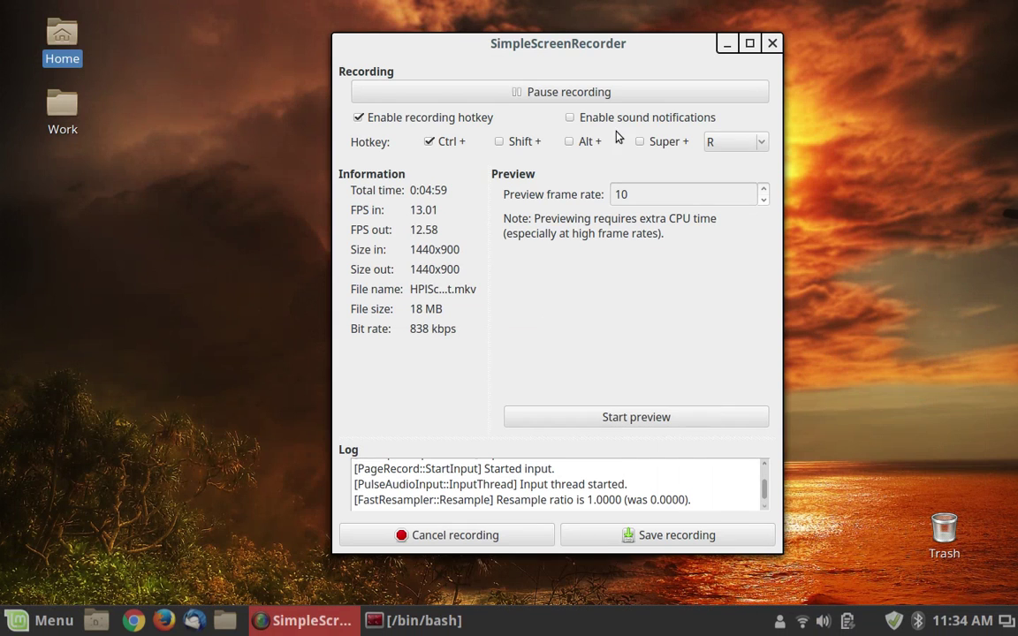
left_click(76, 59)
double_click(82, 64)
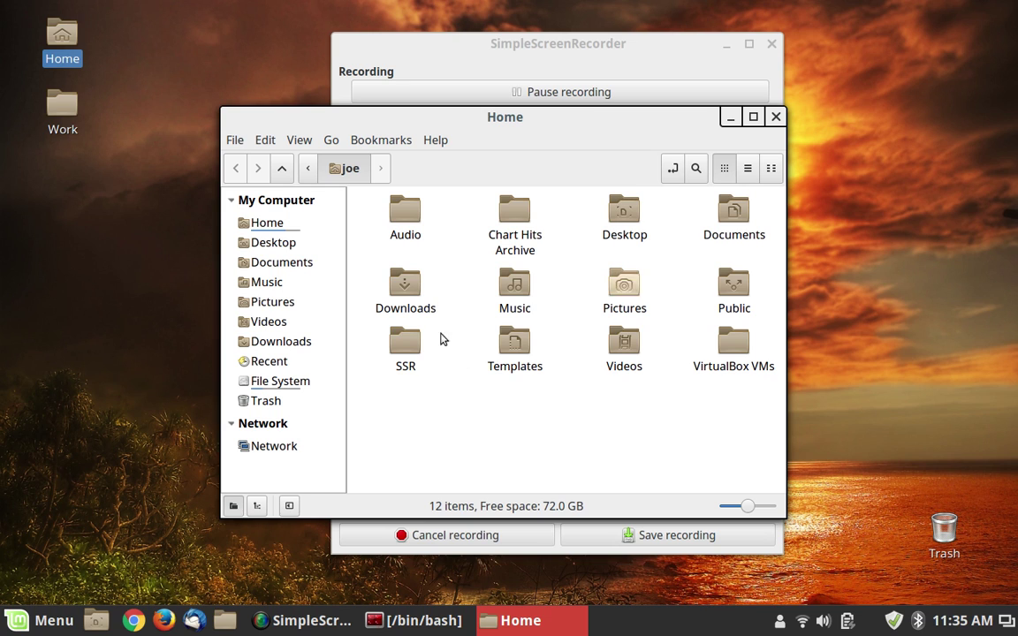
double_click(415, 305)
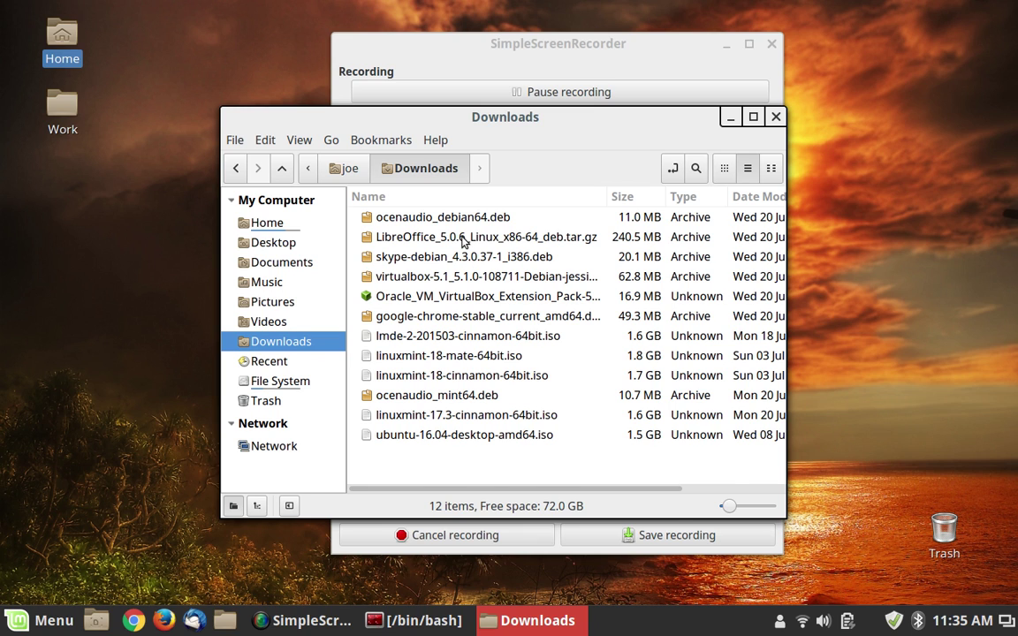
- Open the LibreOffice tar.gz and read README_en-US from its readmes folder, then close it
double_click(462, 238)
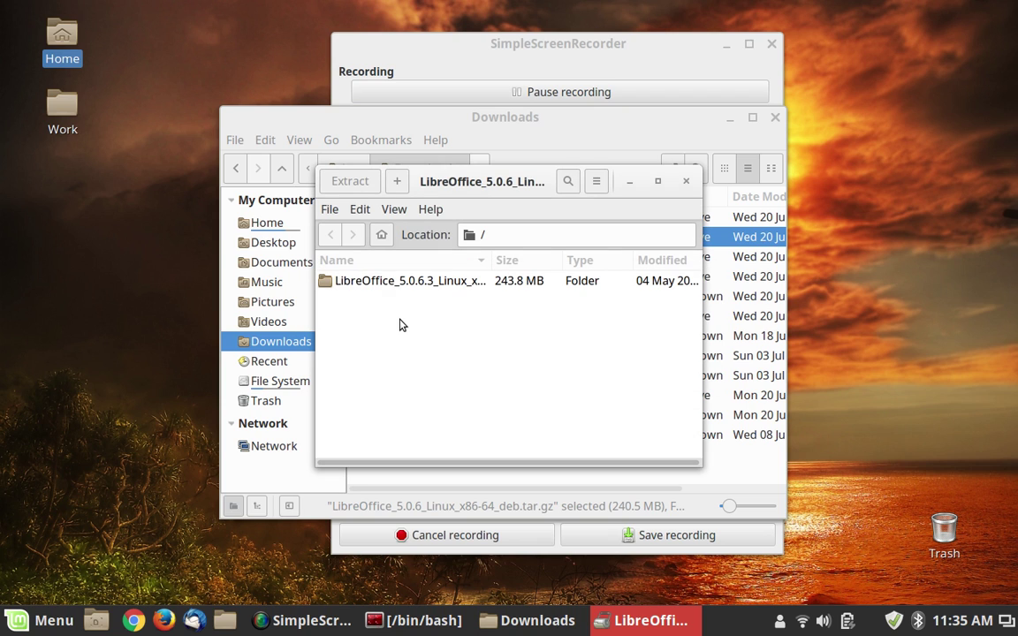
double_click(391, 286)
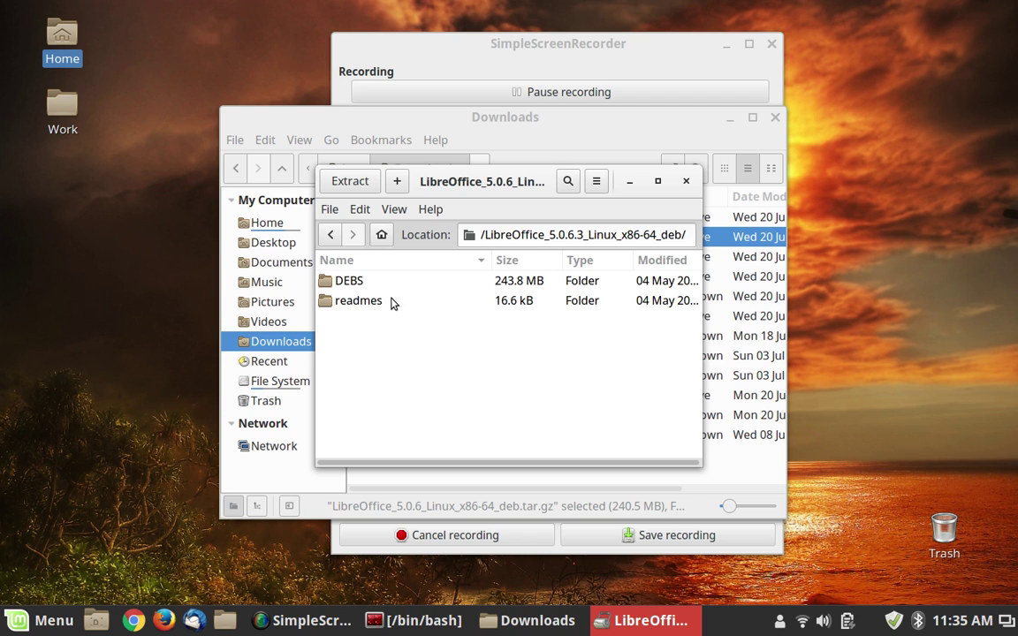
double_click(392, 301)
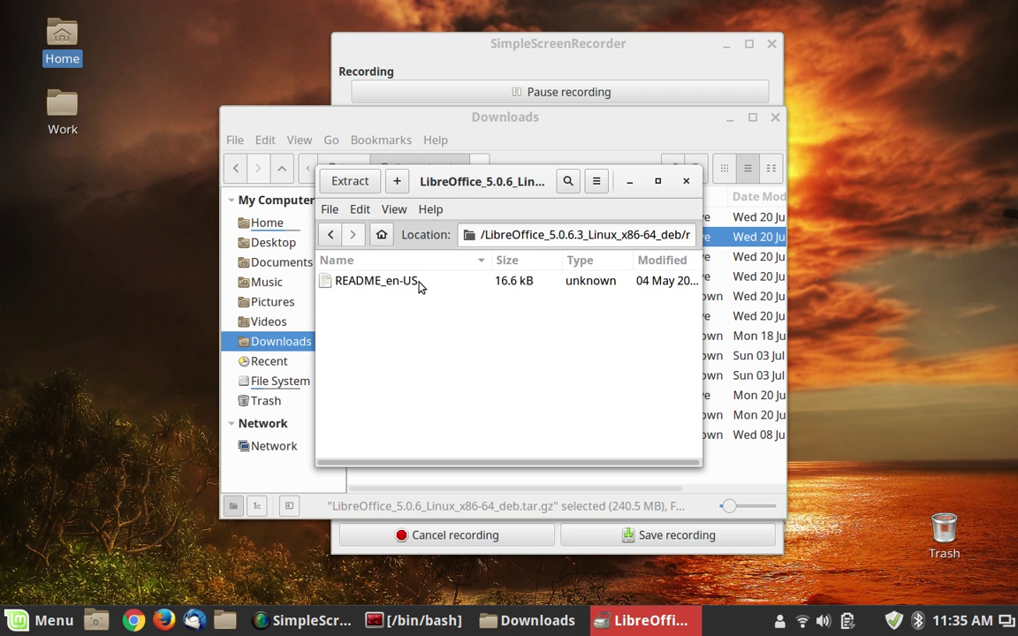
double_click(419, 282)
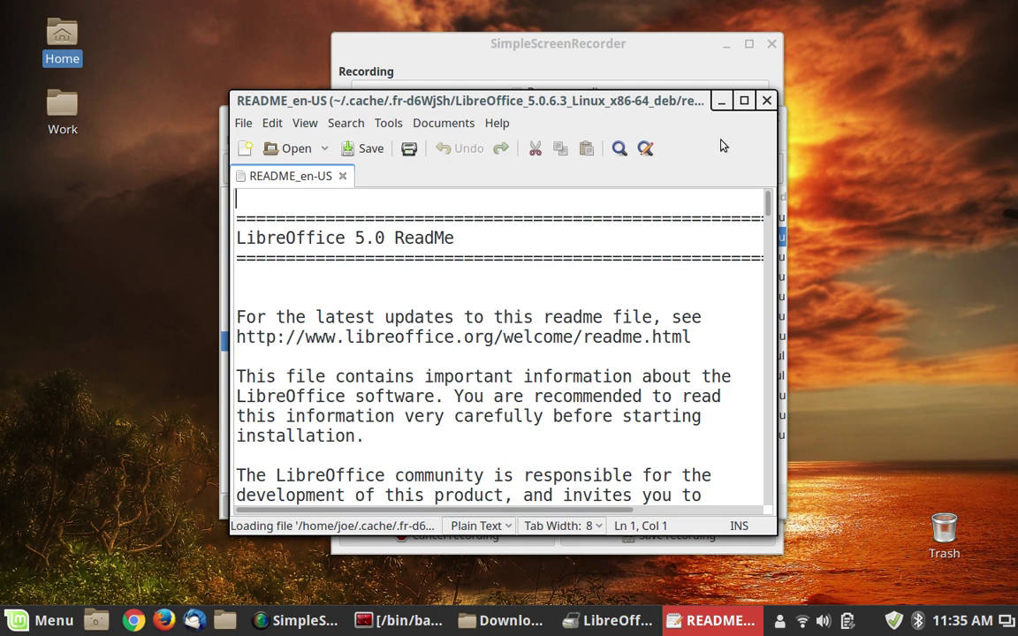
left_click(766, 101)
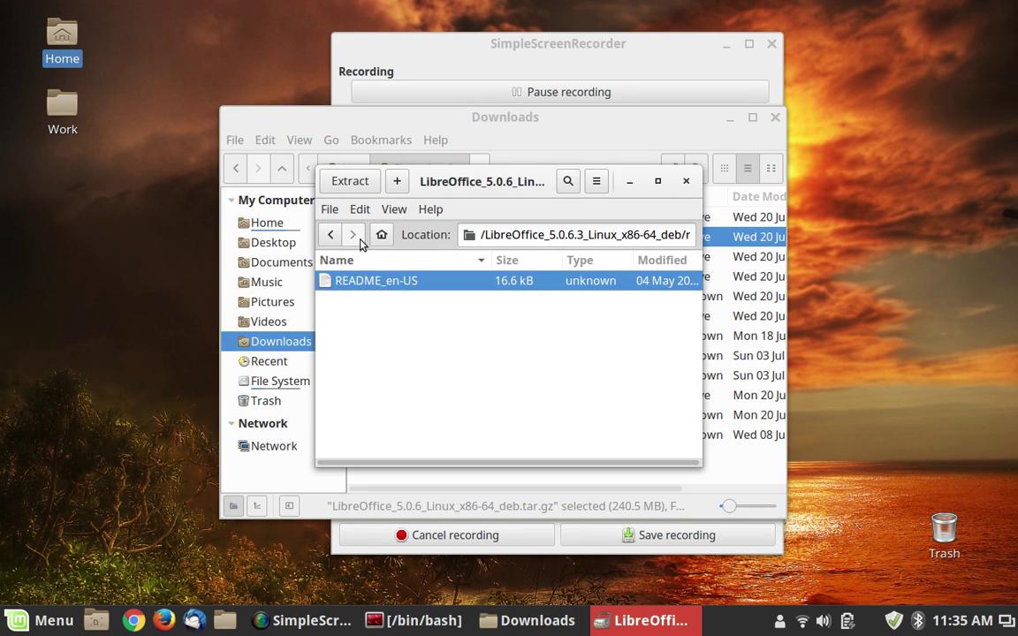
- Go back, scroll through the DEBS folder's libobasis packages, and close Archive Manager
left_click(331, 235)
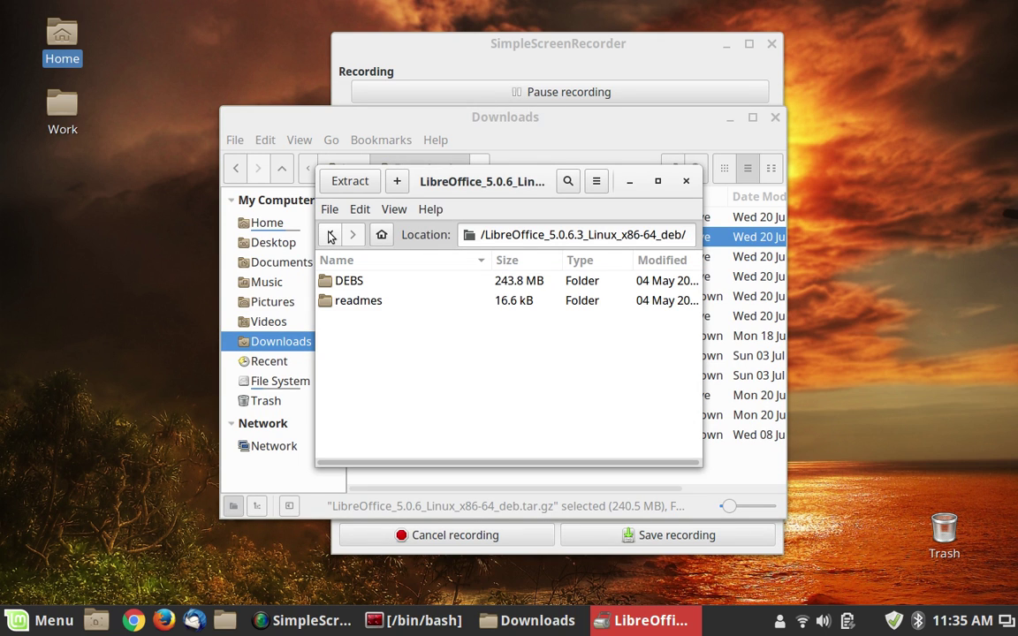
double_click(371, 288)
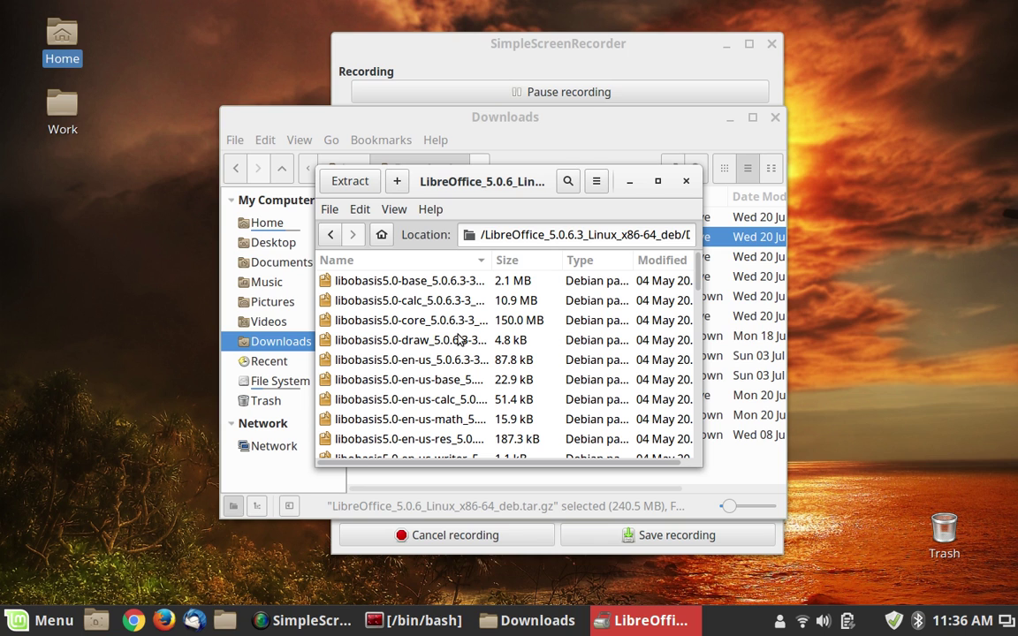
scroll(459, 340, "down", 5)
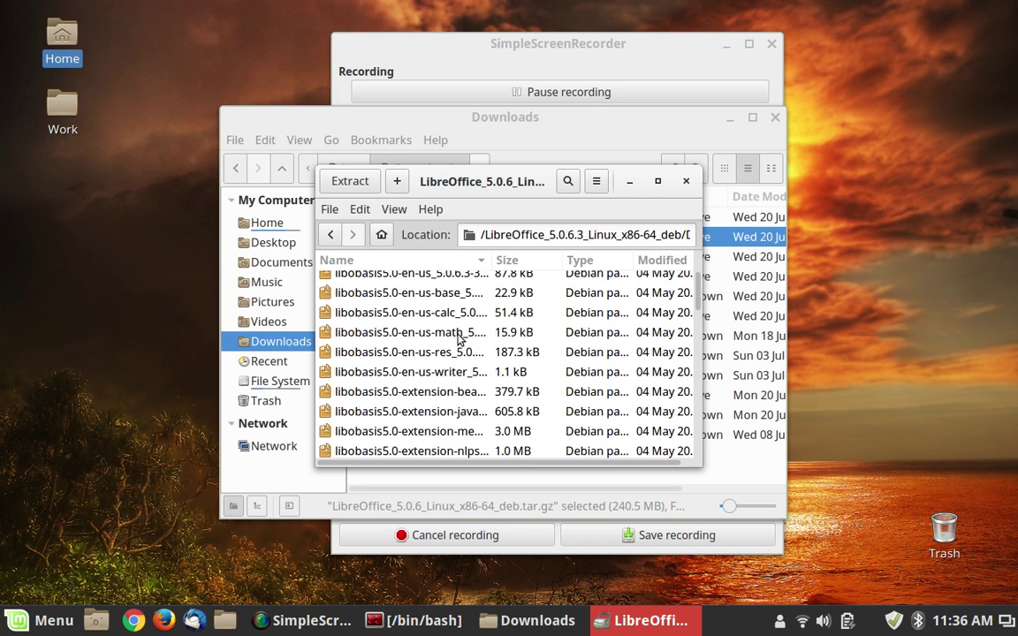
scroll(458, 340, "up", 5)
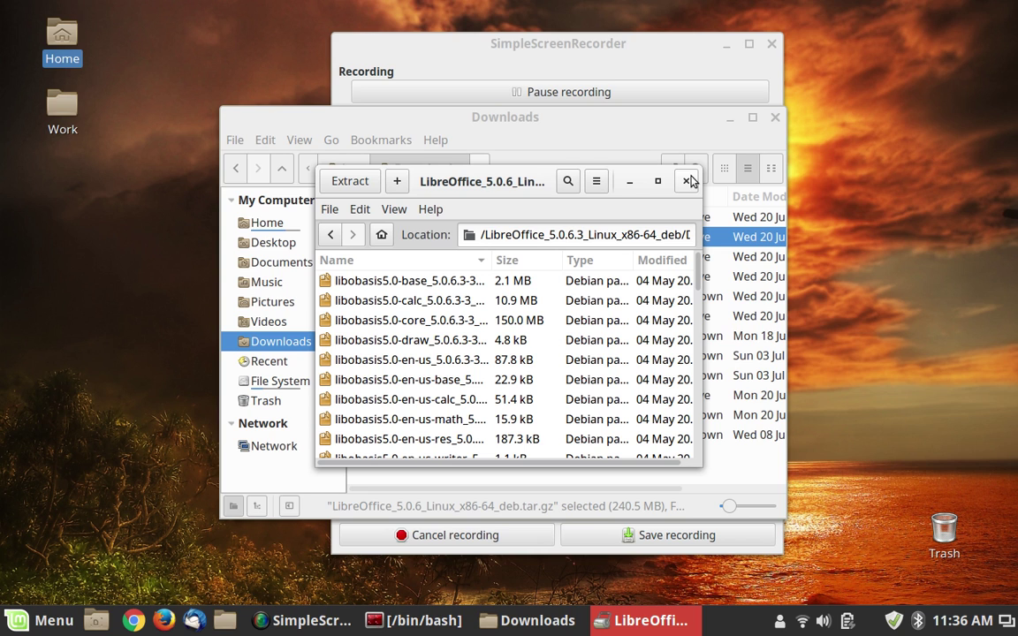
left_click(687, 184)
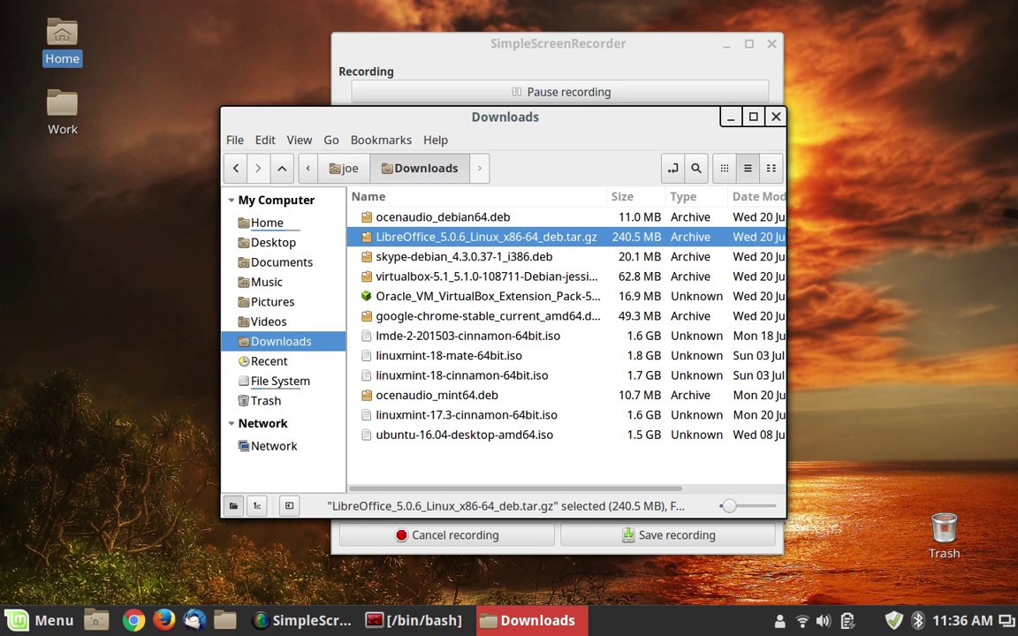
left_click(40, 621)
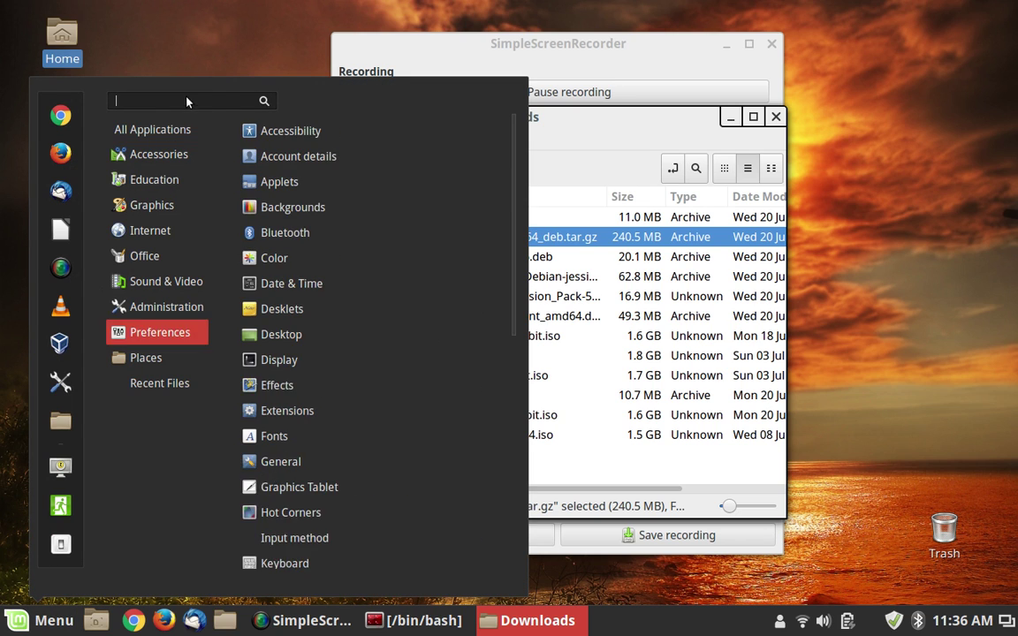
mouse_move(200, 263)
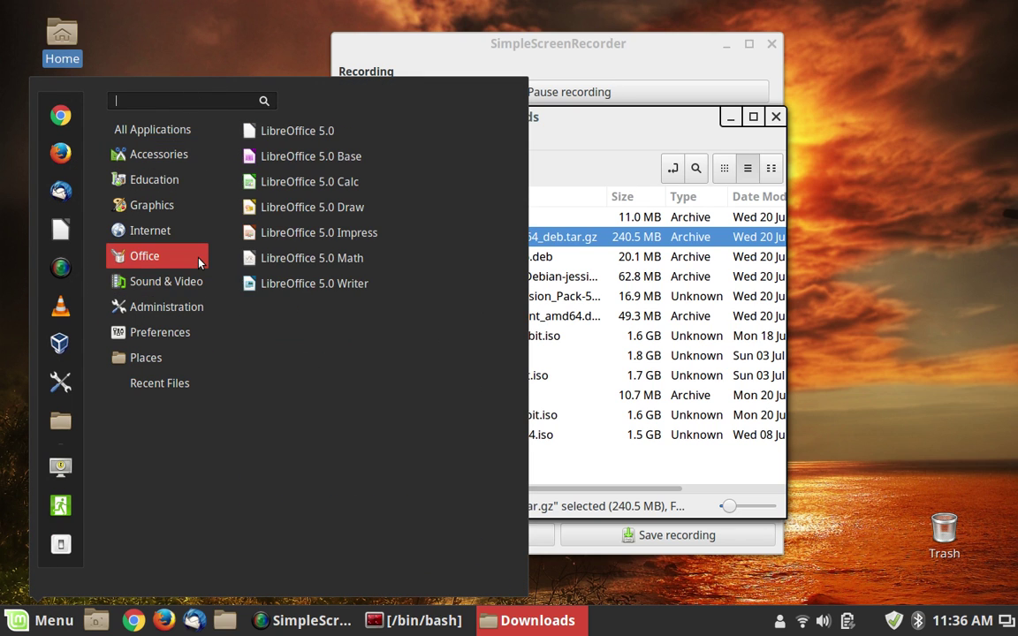
left_click(350, 131)
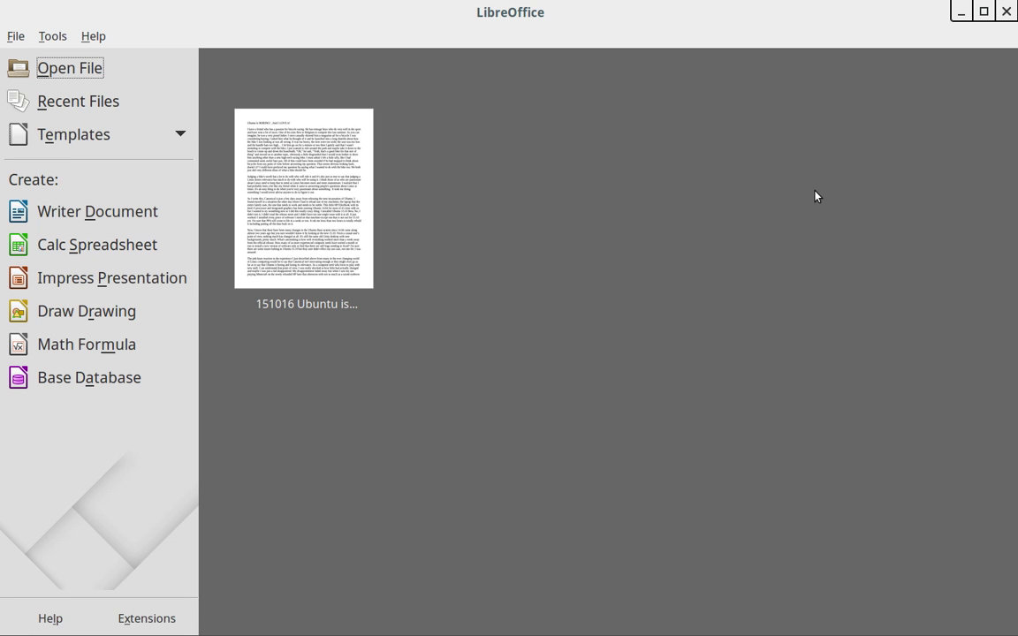
left_click(1008, 10)
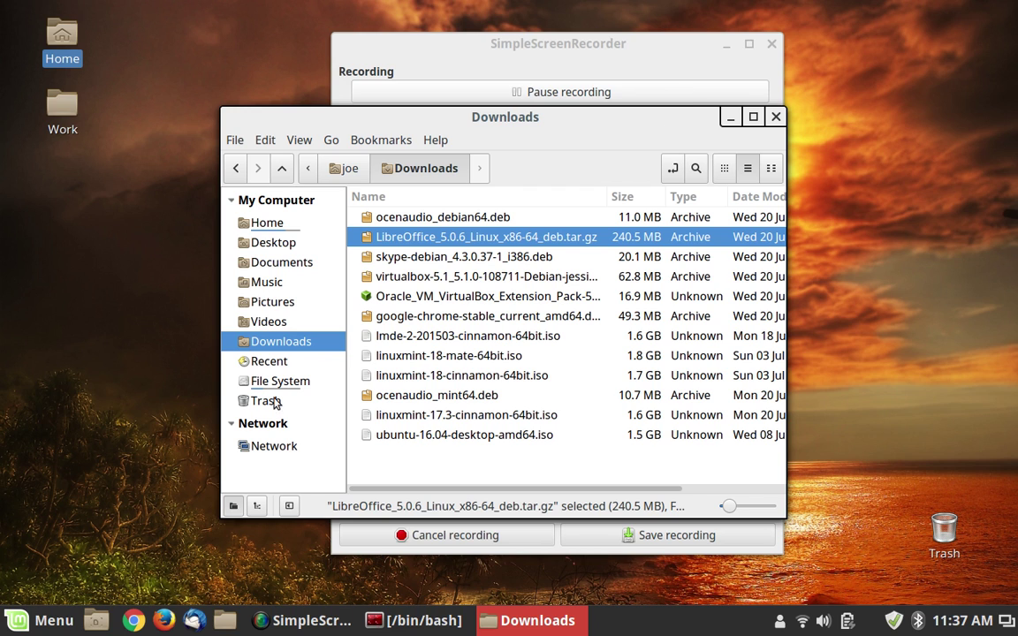
left_click(36, 620)
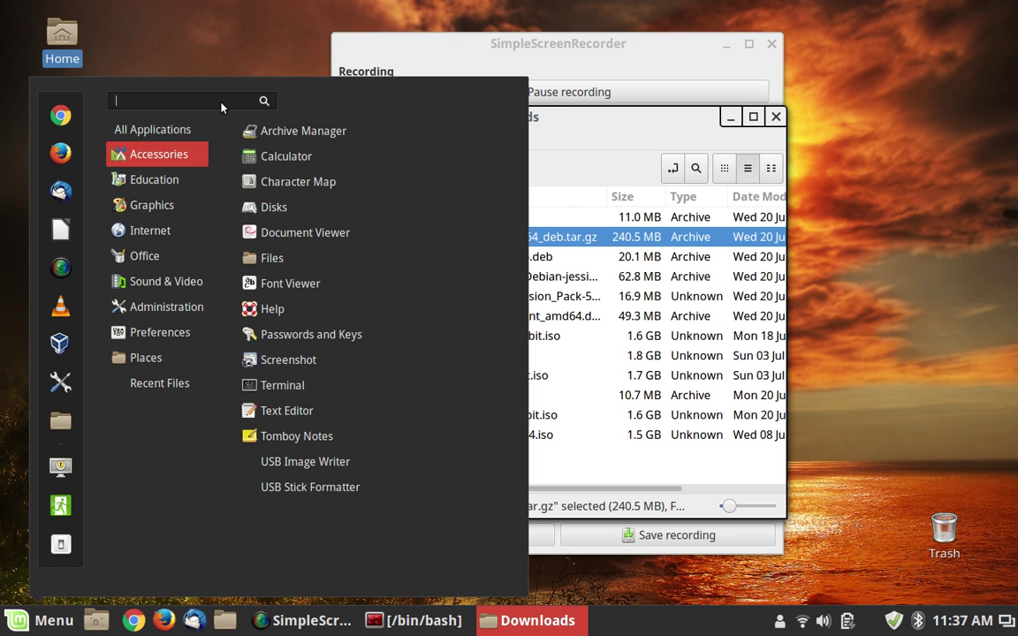
type("theme")
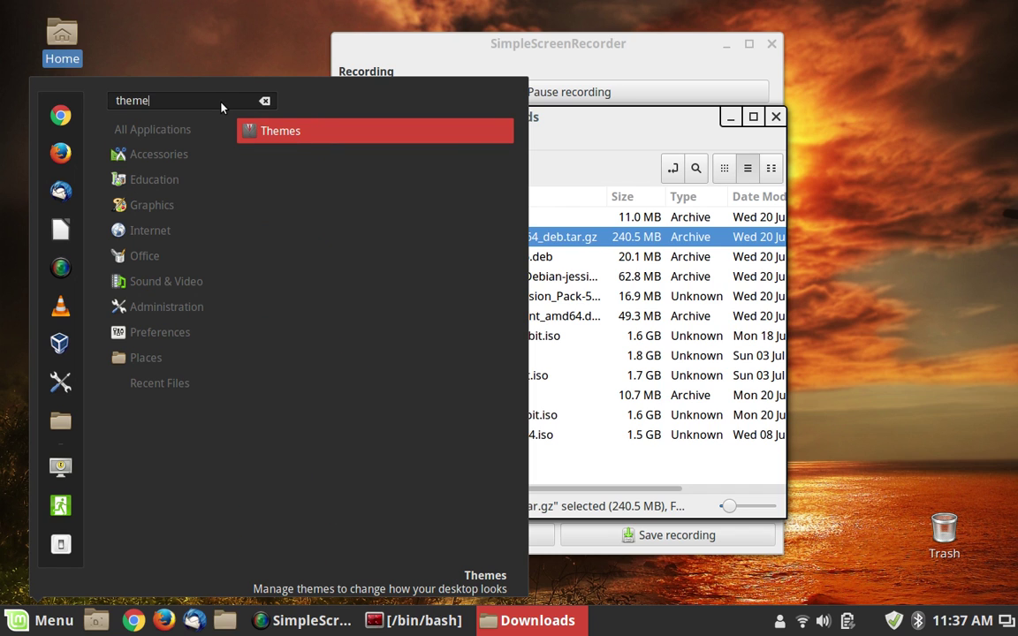
left_click(296, 135)
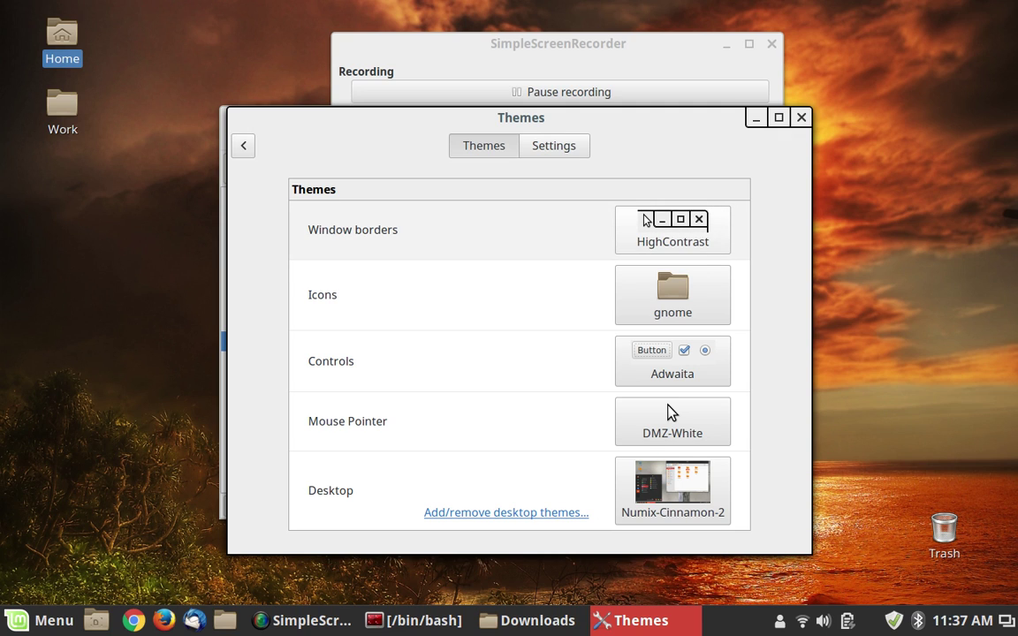
left_click(644, 220)
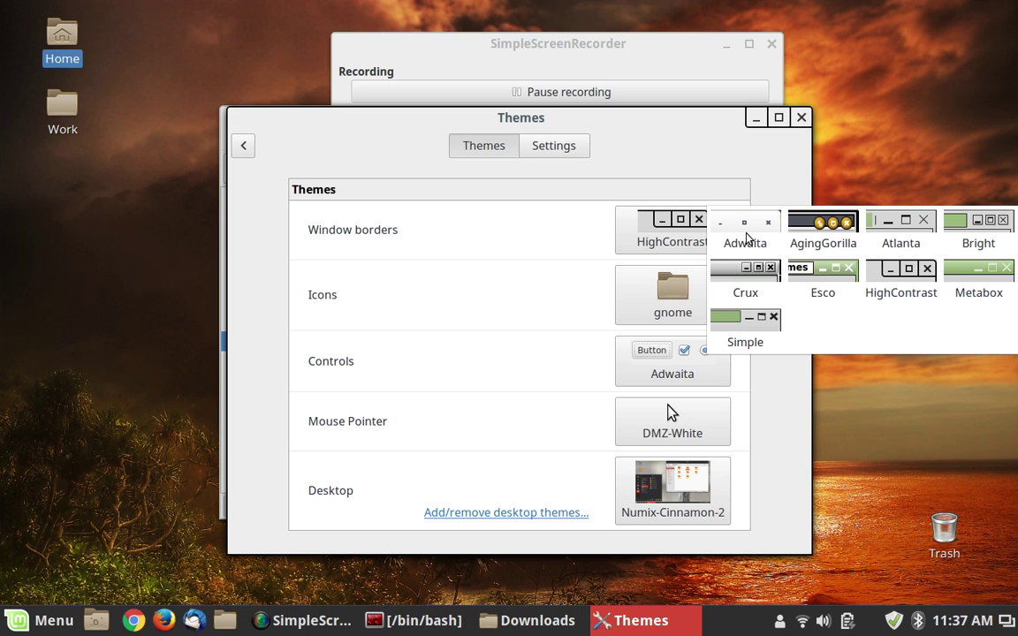
left_click(795, 384)
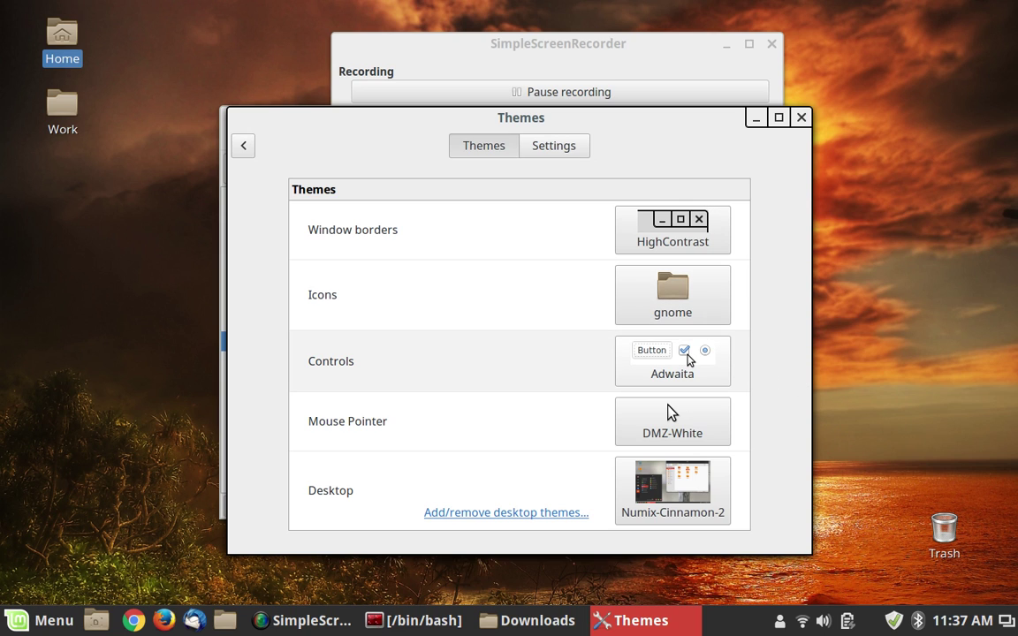
left_click(688, 359)
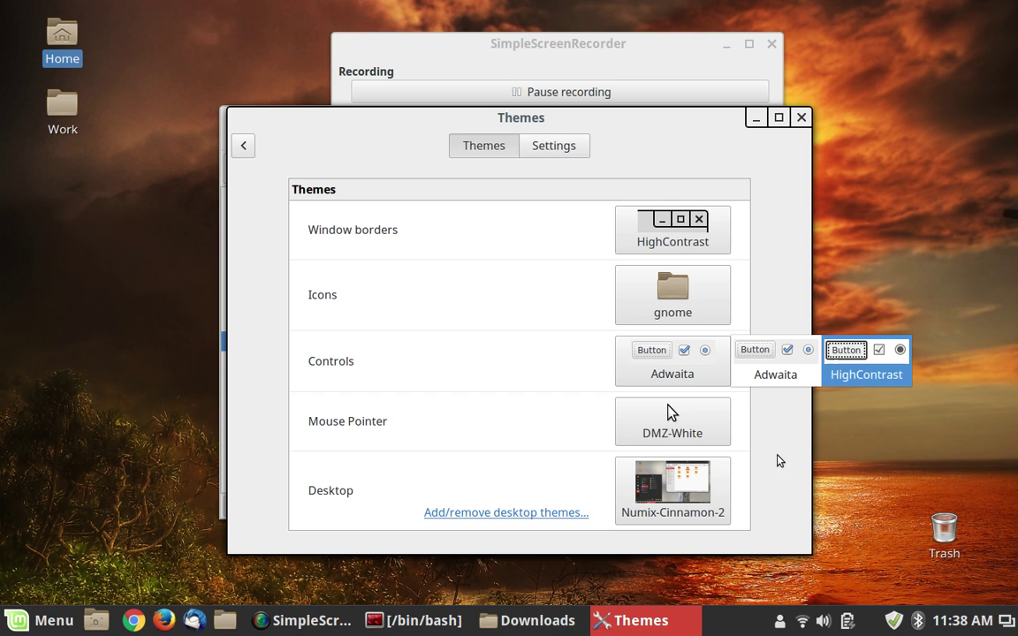
left_click(497, 316)
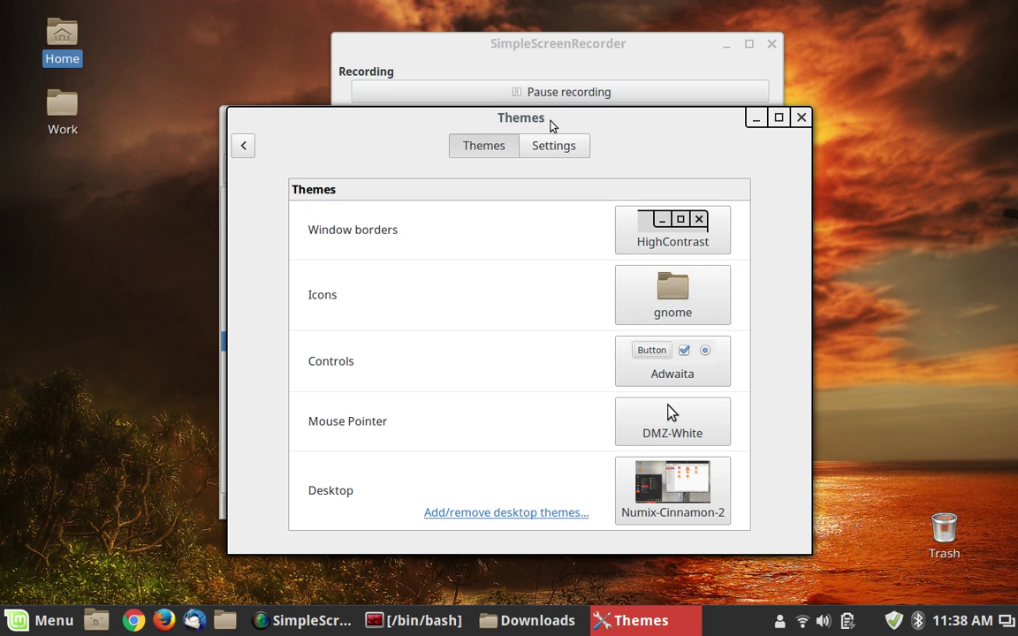
left_click_drag(473, 99, 541, 104)
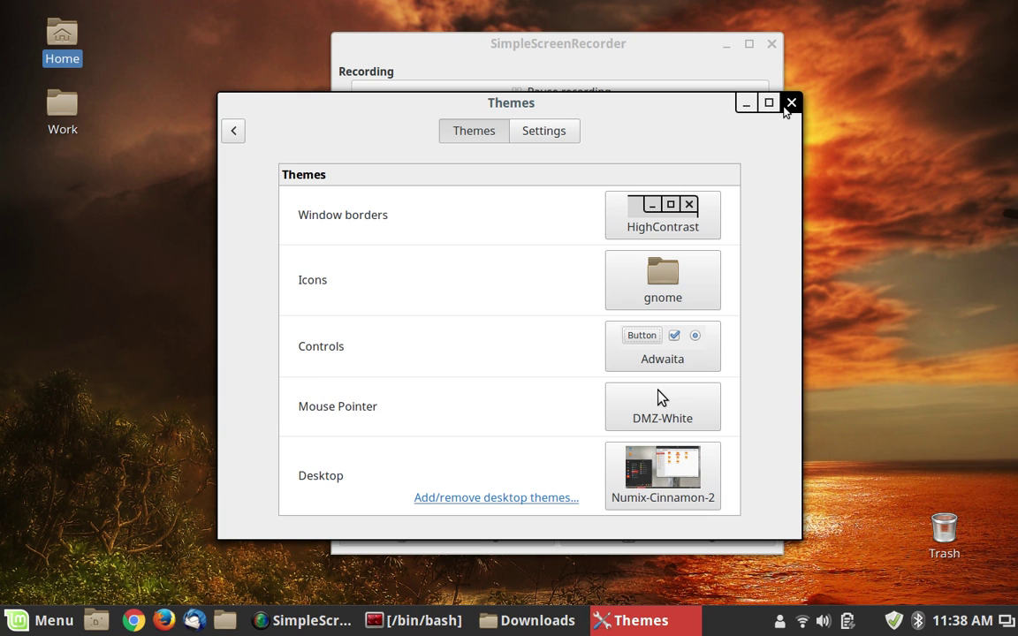
left_click(788, 105)
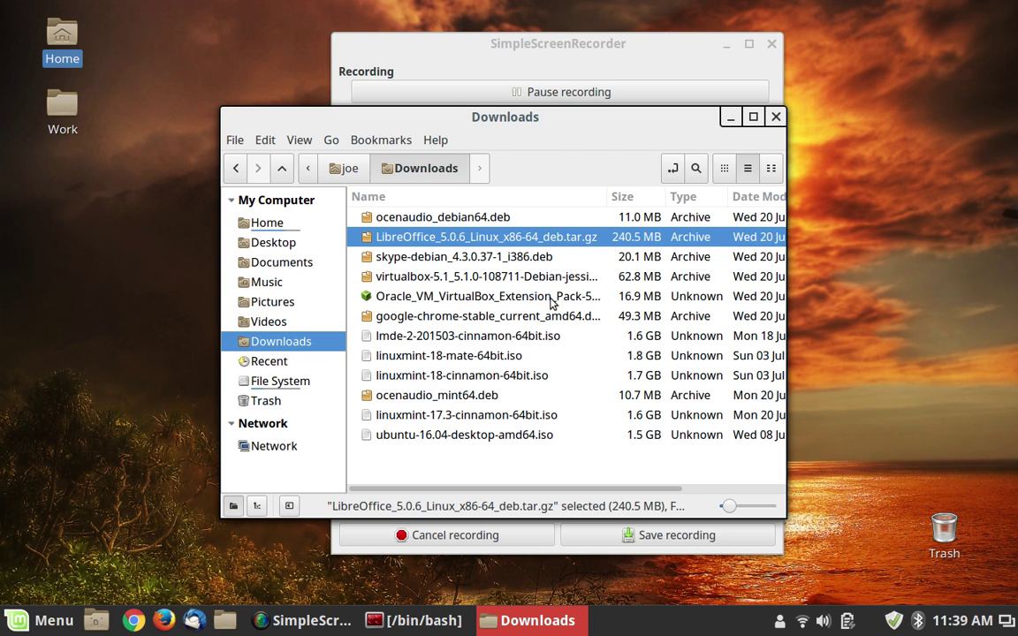
- Select the virtualbox package and launch Oracle VM VirtualBox from the application menu
left_click(471, 277)
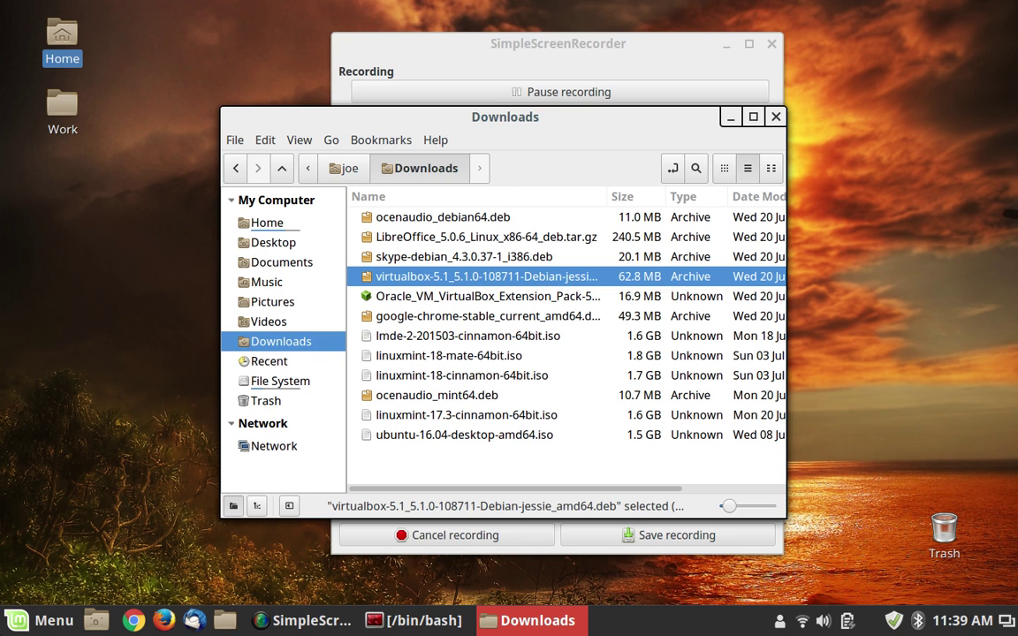
left_click(35, 622)
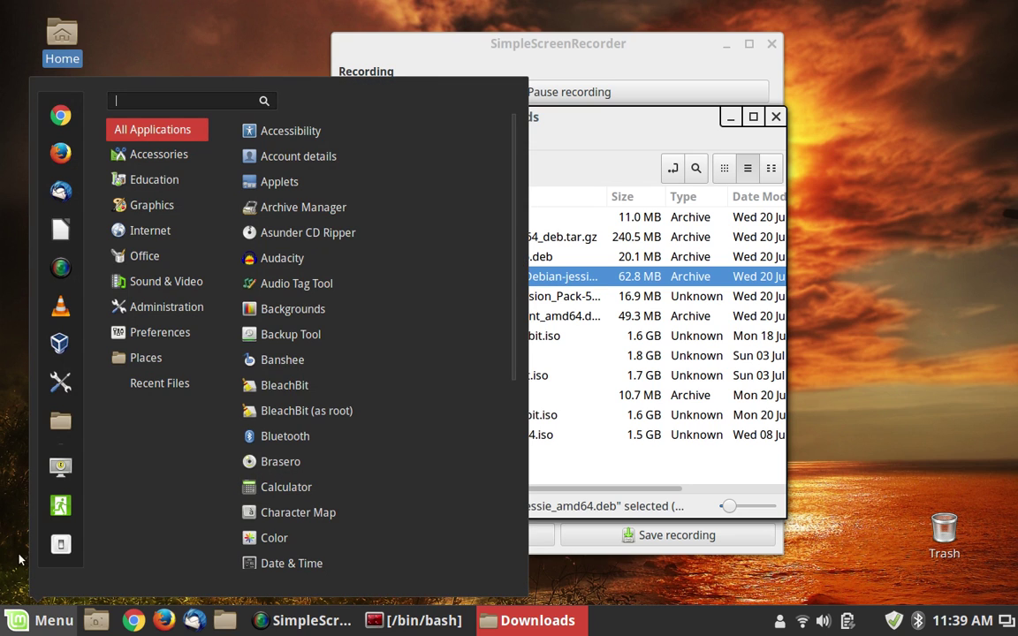
left_click(64, 327)
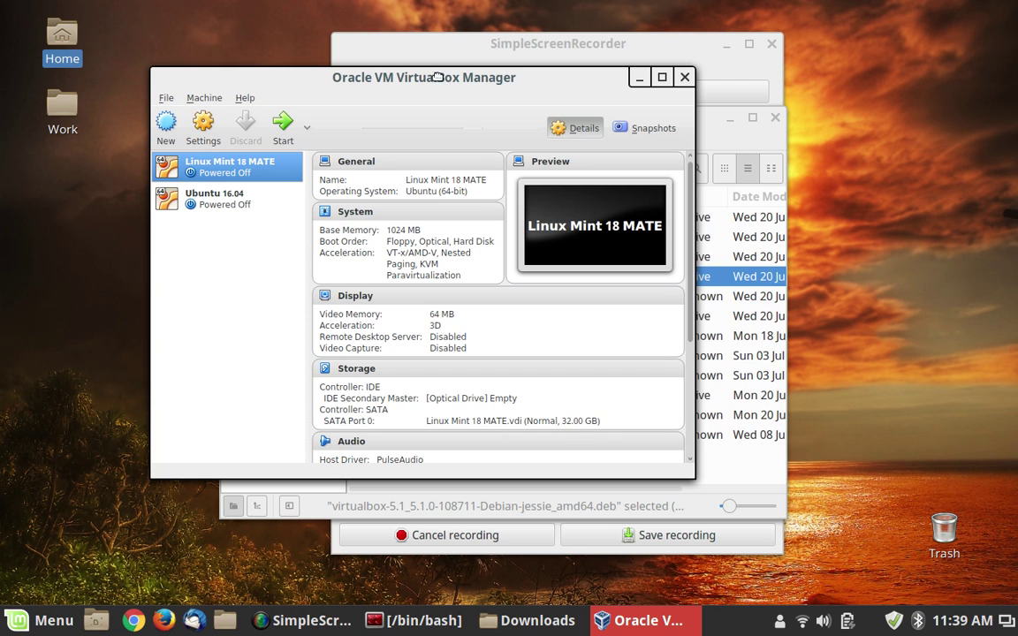
left_click_drag(414, 77, 477, 97)
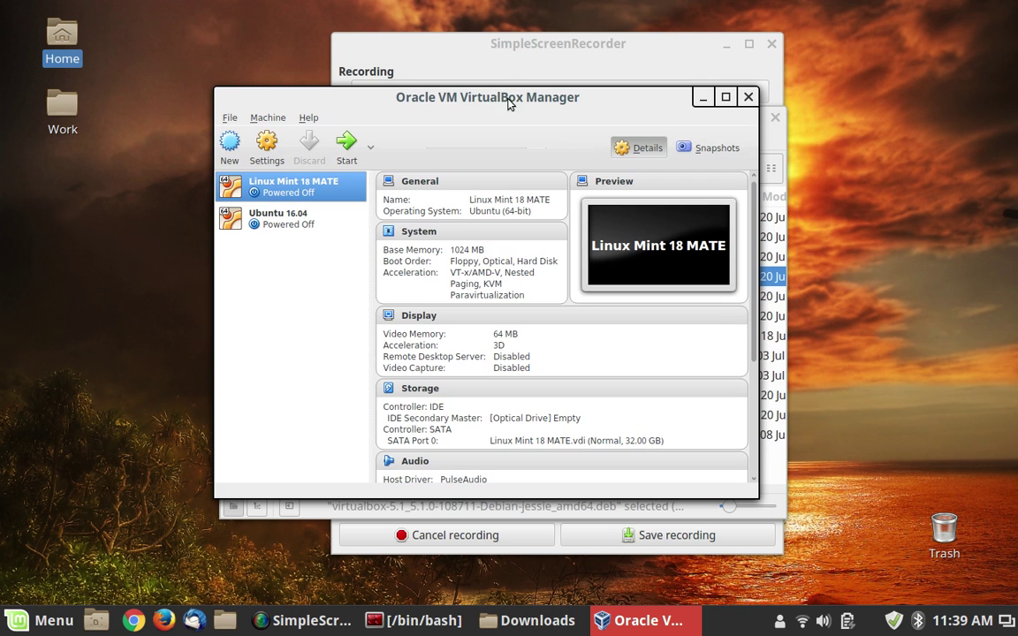
- Close VirtualBox Manager and the Downloads window, and minimize SimpleScreenRecorder
left_click(748, 97)
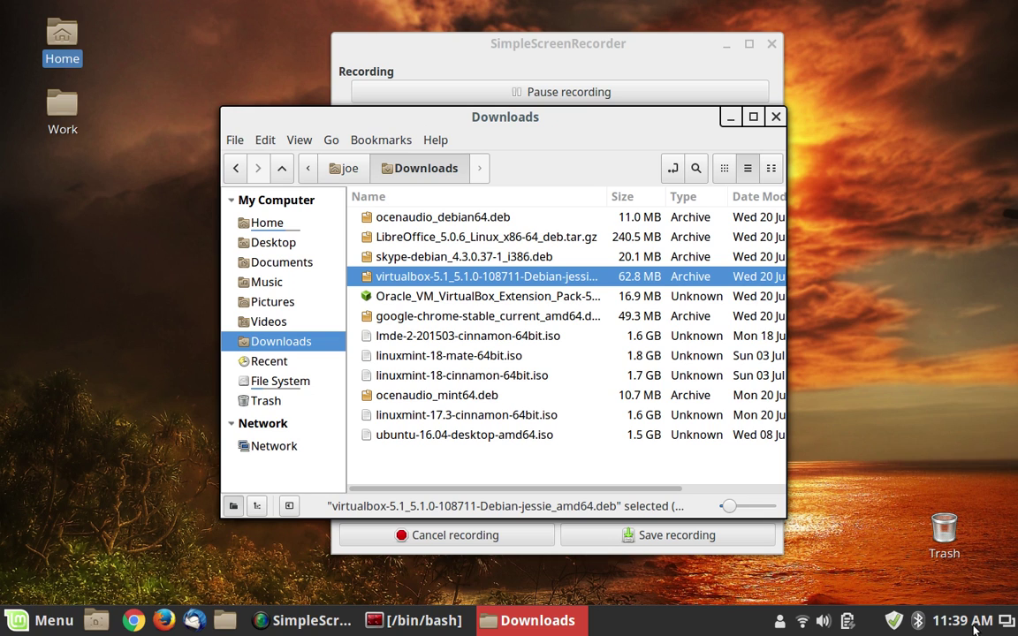
left_click(775, 117)
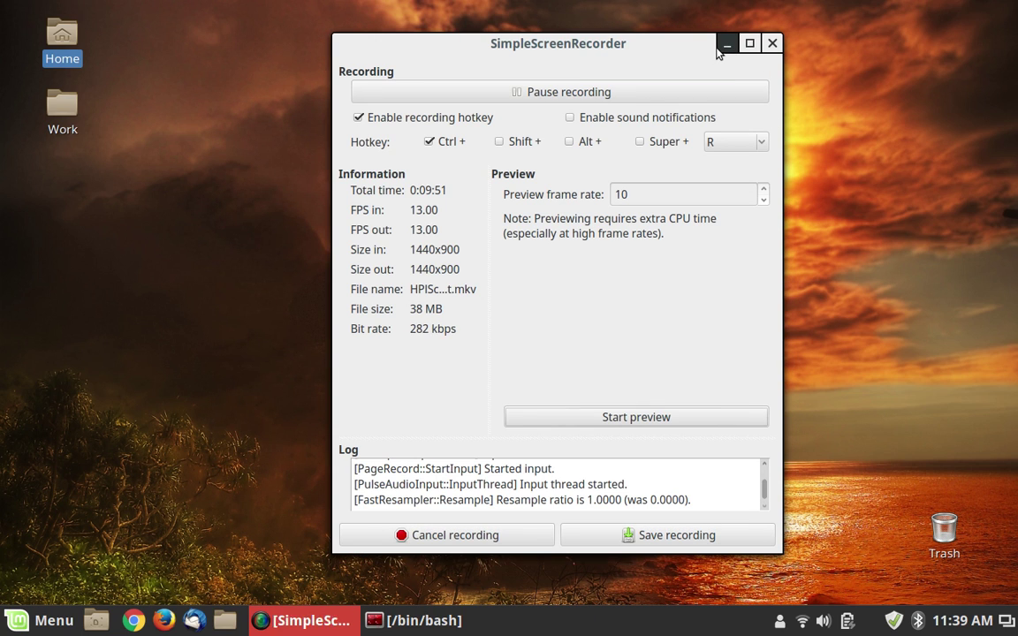
left_click(720, 51)
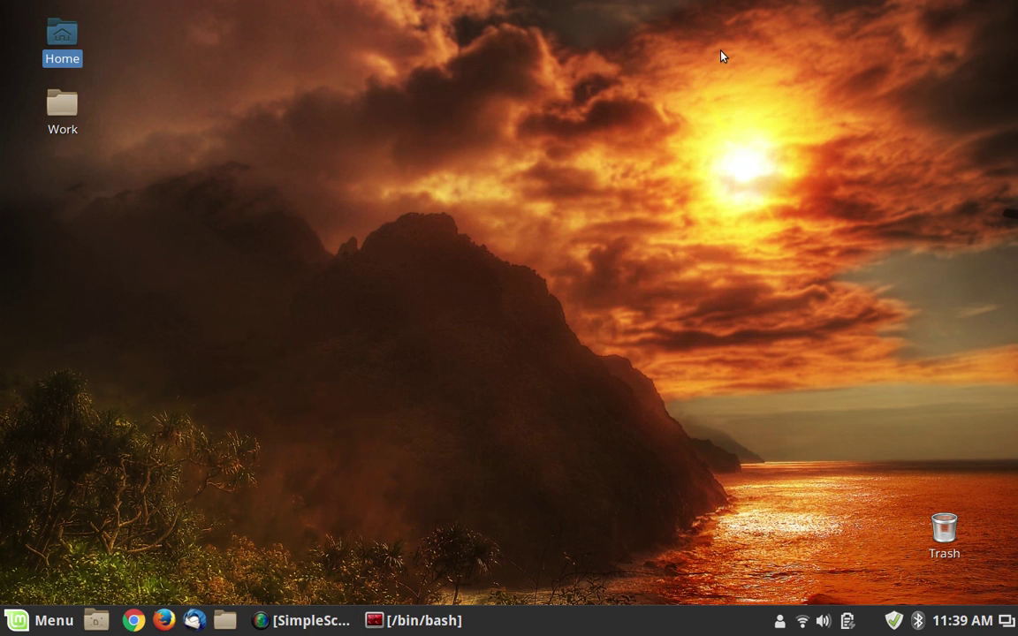
- Check the recorder's tray menu without choosing an option, then launch Update Manager from the tray shield
left_click(867, 624)
left_click(867, 624)
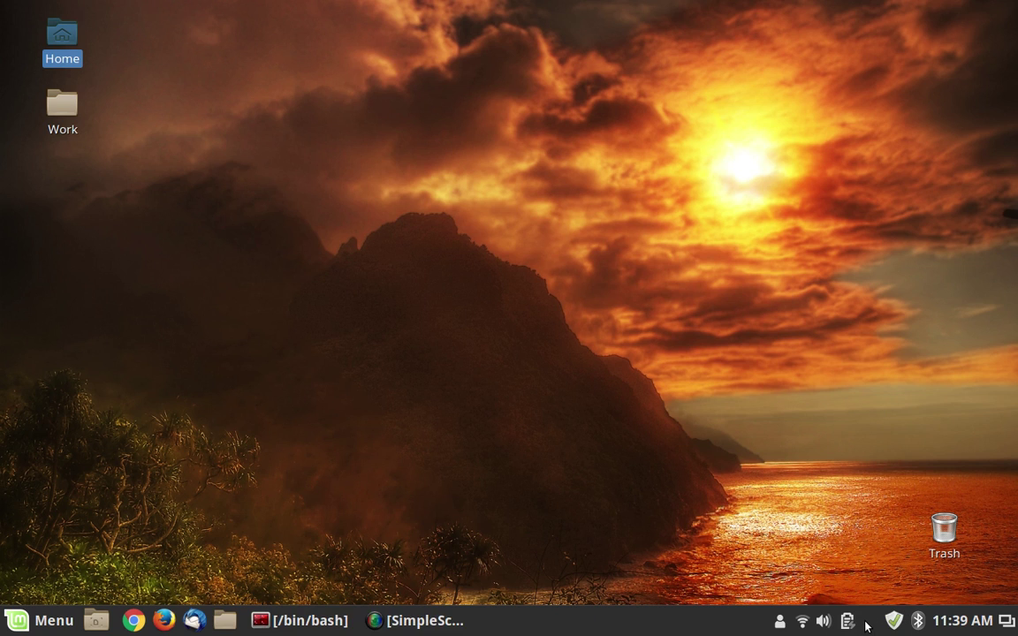
right_click(867, 624)
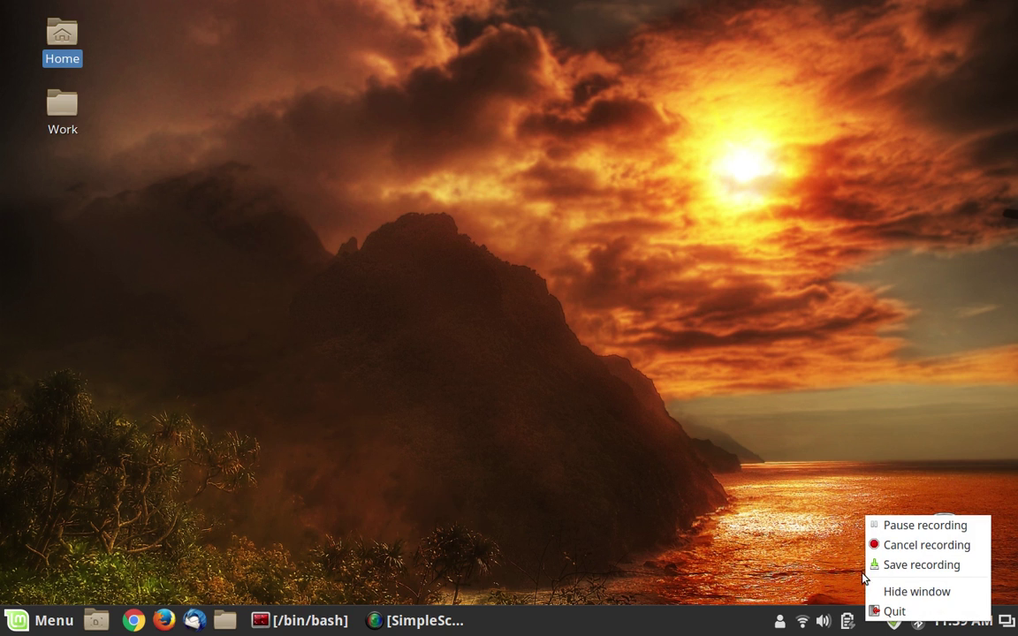
left_click(811, 528)
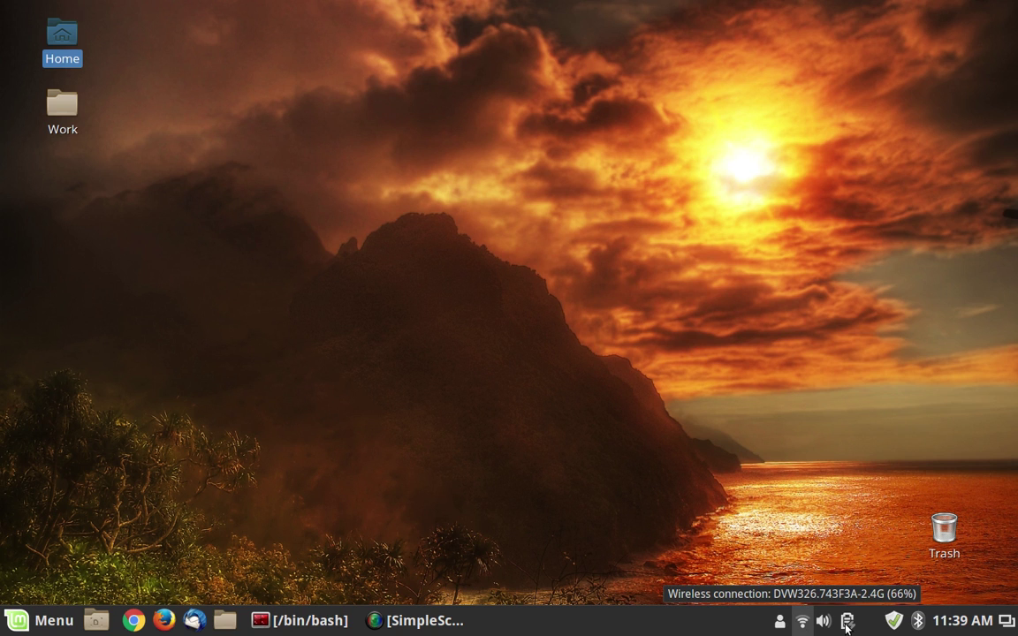
left_click(891, 624)
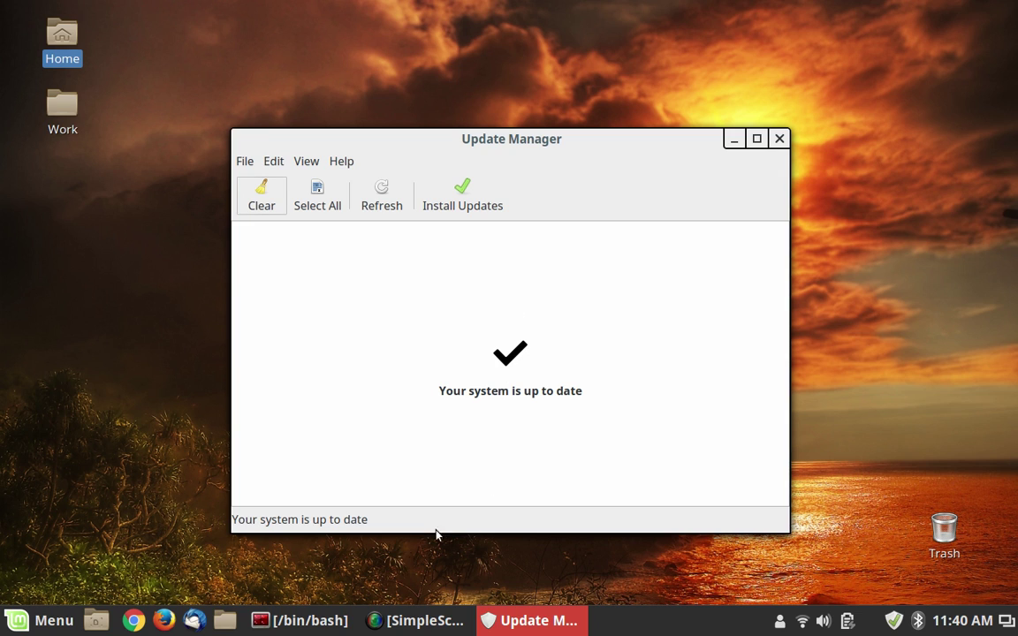
- Quit htop and run sudo apt update, entering the administrator password
left_click(300, 614)
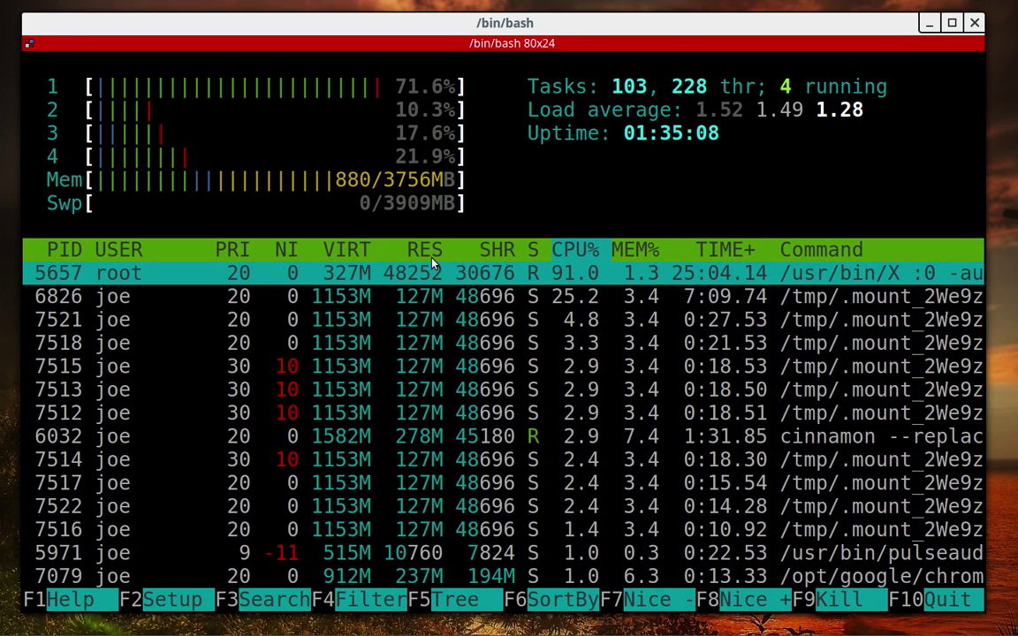
key("q")
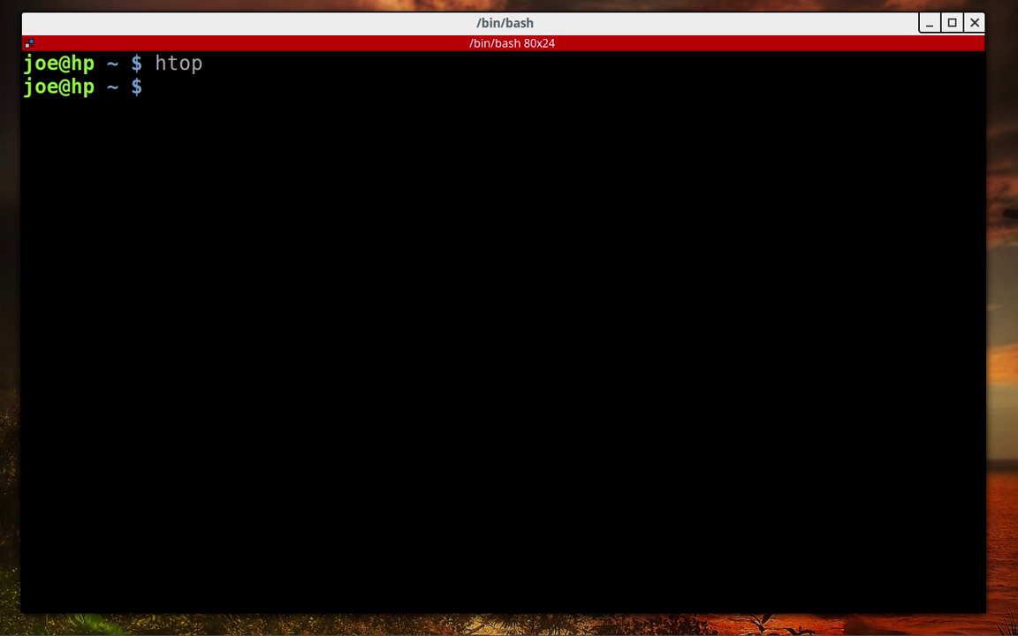
type("sudo apt update")
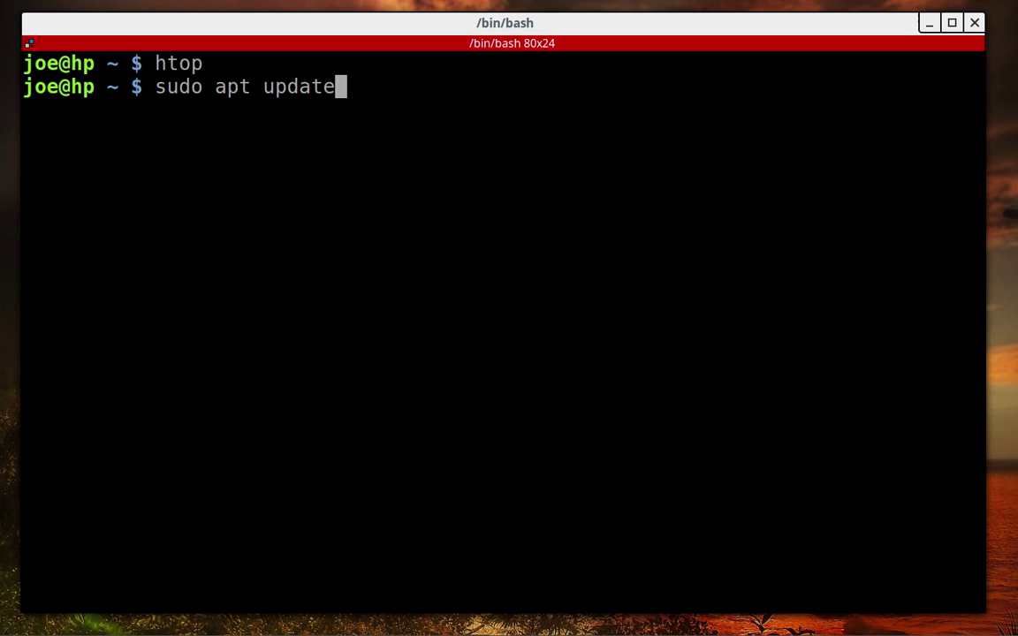
key("Return")
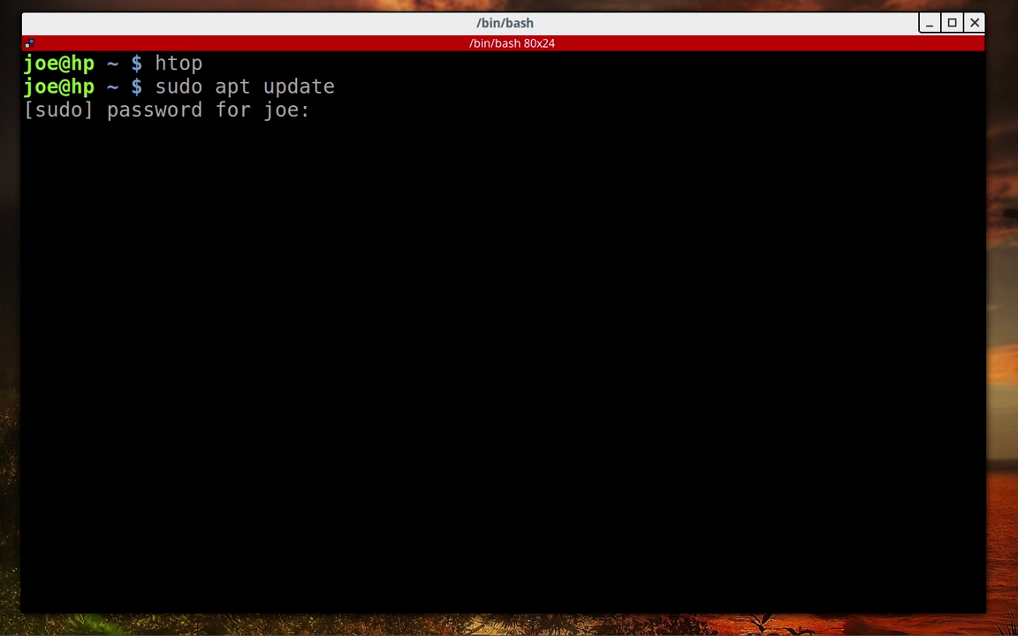
key("Return")
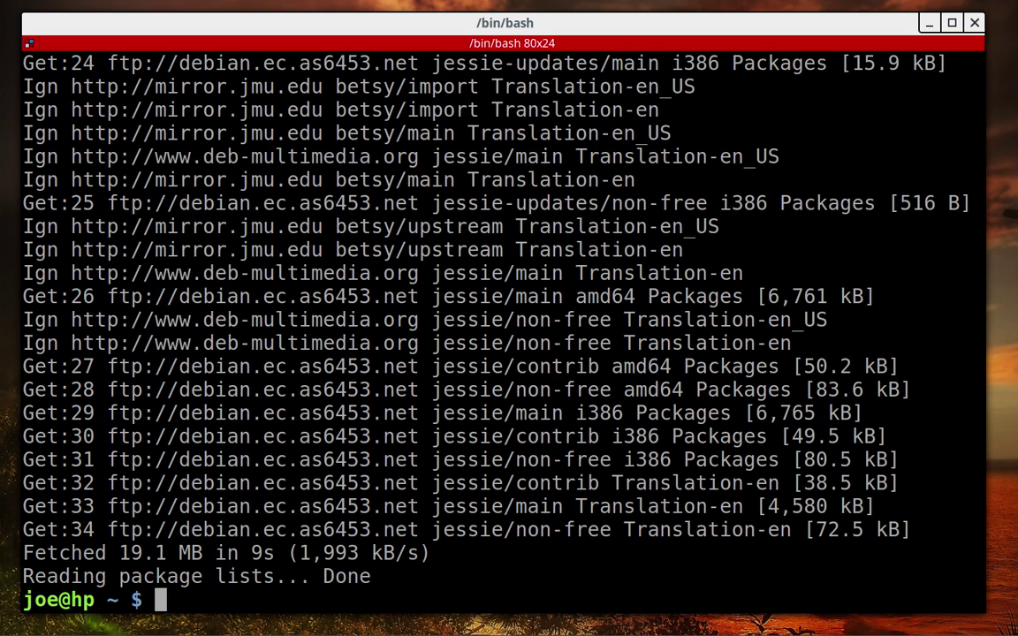
- Run sudo apt dist-upgrade after deleting the doubled space from the typed command
type("sudo apt  ")
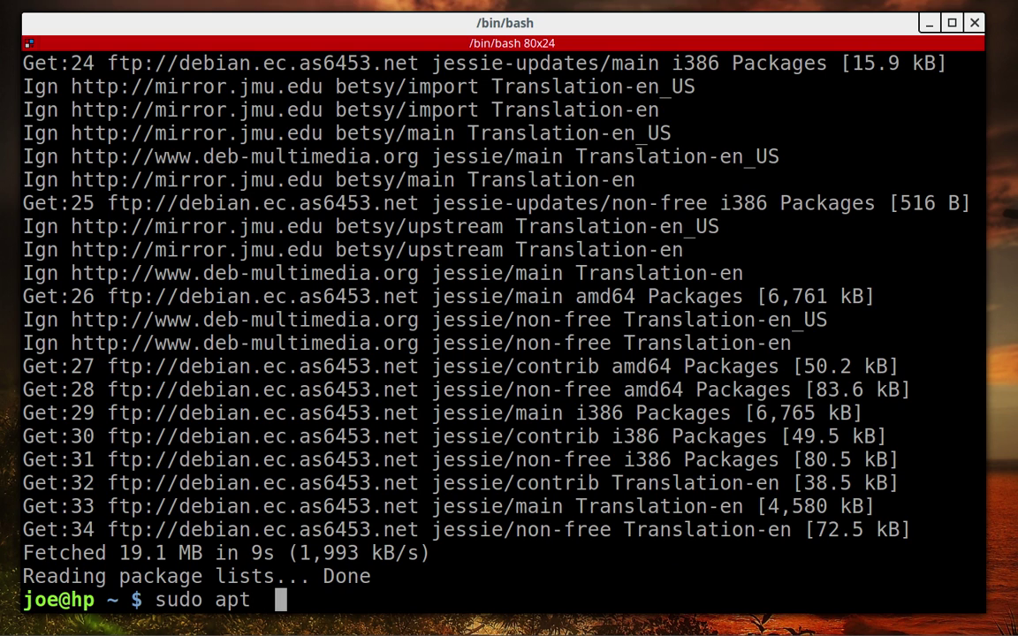
type("dist-upg")
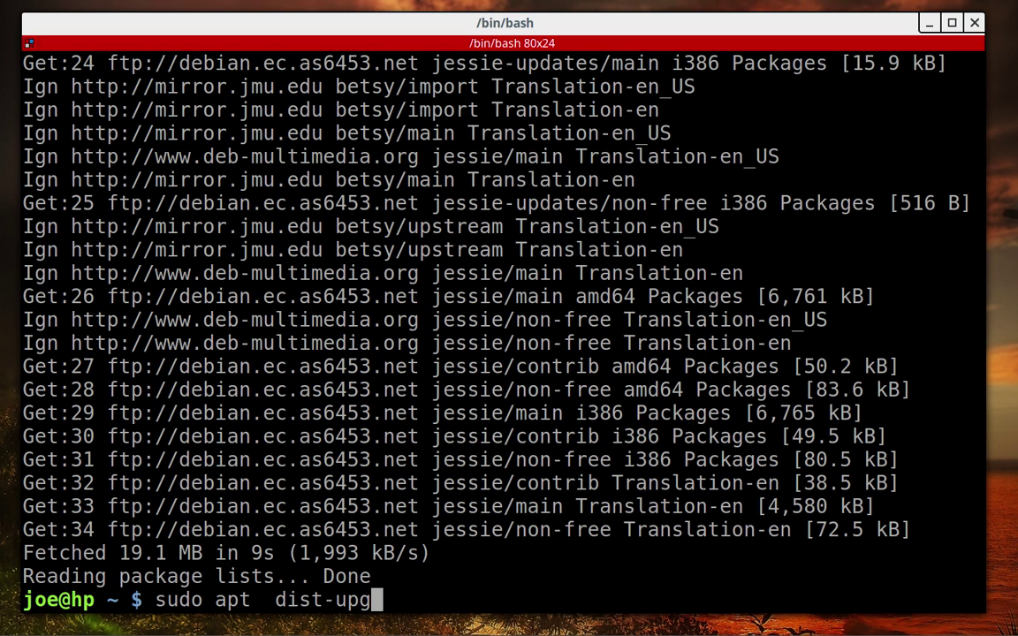
type("rade")
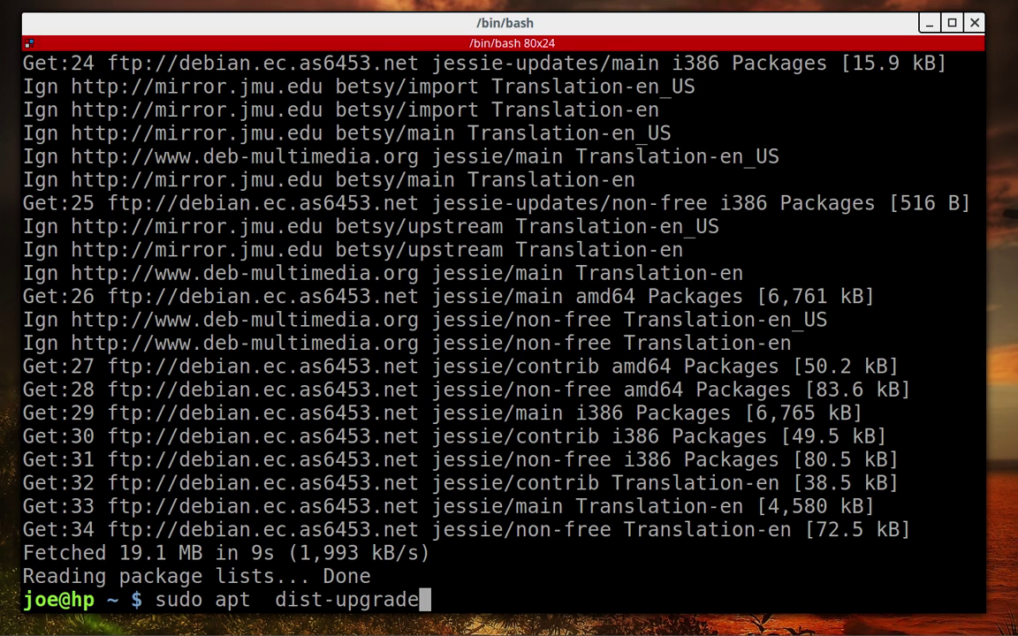
key("Left")
key("Left")
key("Left")
key("Left")
key("Left")
key("Left")
key("Left")
key("Left")
key("Left")
key("Left")
key("Left")
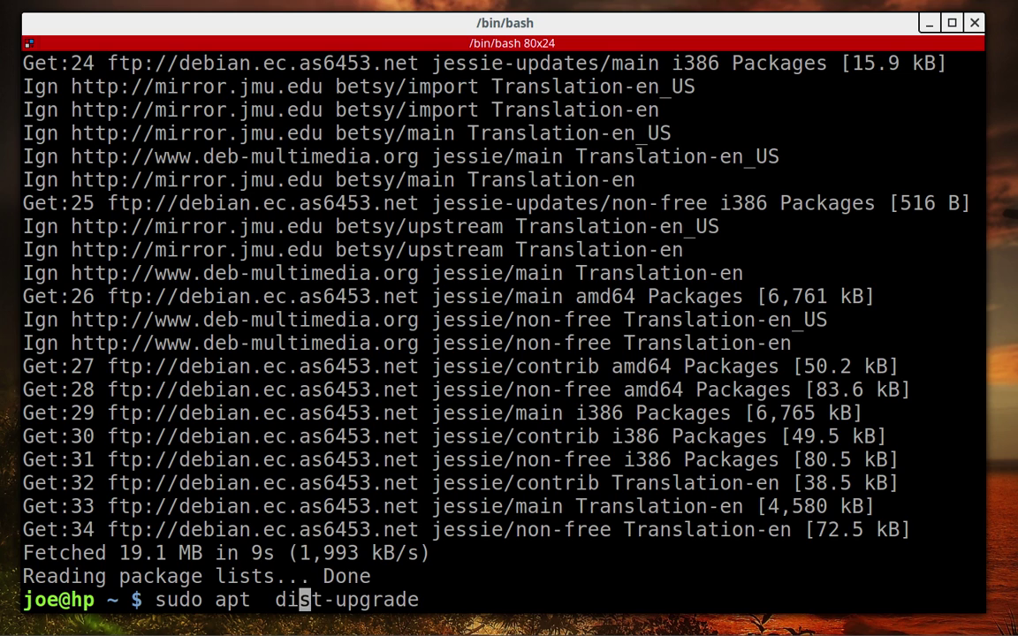
key("BackSpace")
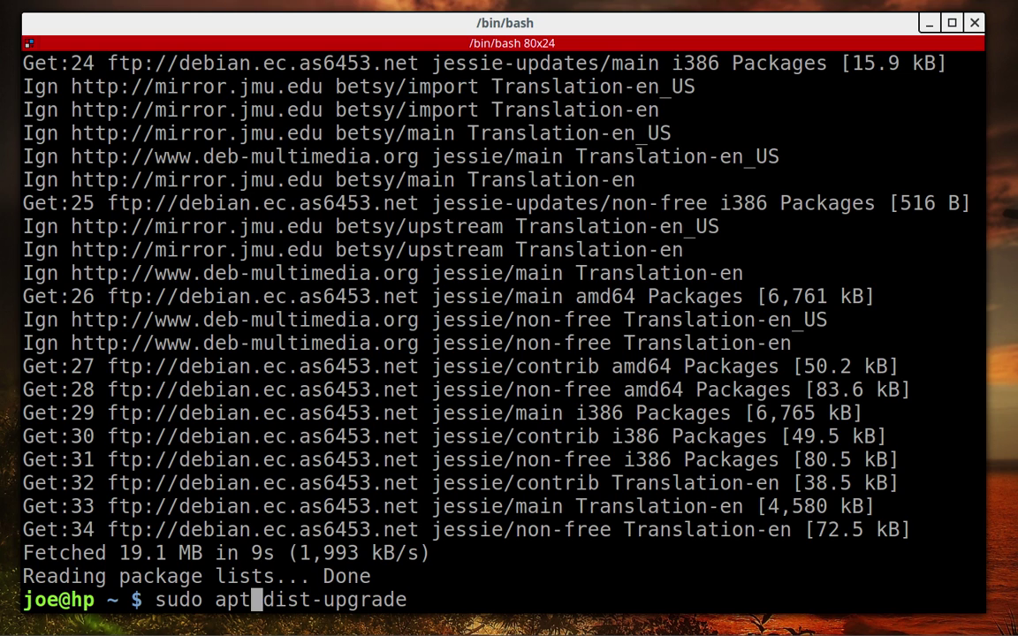
key("Right")
key("Right")
key("Right")
key("Right")
key("Right")
key("Right")
key("Right")
key("Right")
key("Right")
key("Right")
key("Right")
key("Right")
key("Return")
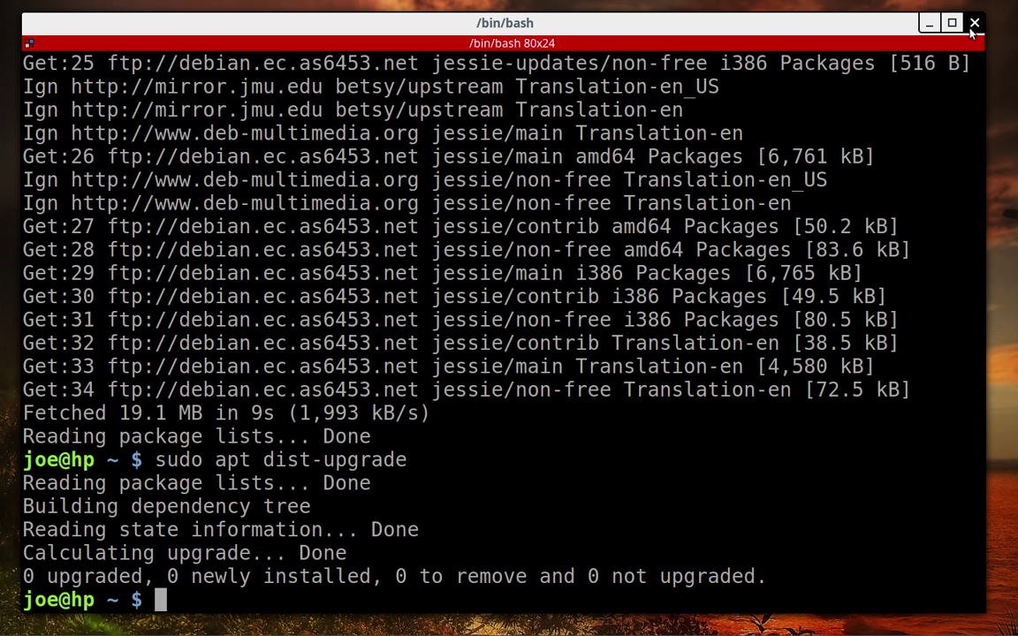
- Close the terminal window and then Update Manager, leaving the bare Cinnamon desktop
left_click(973, 26)
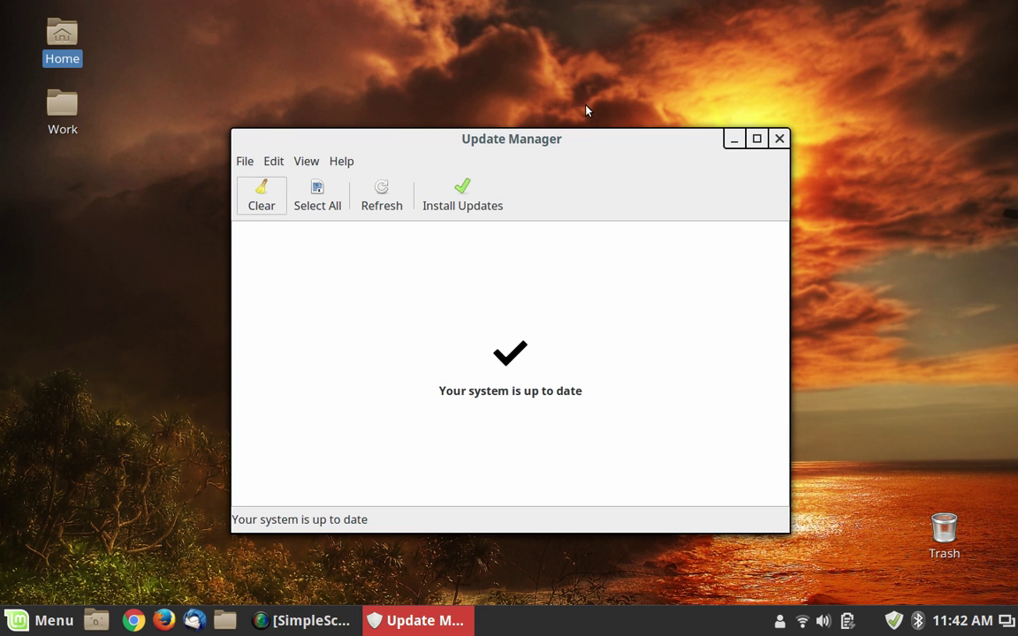
left_click(781, 142)
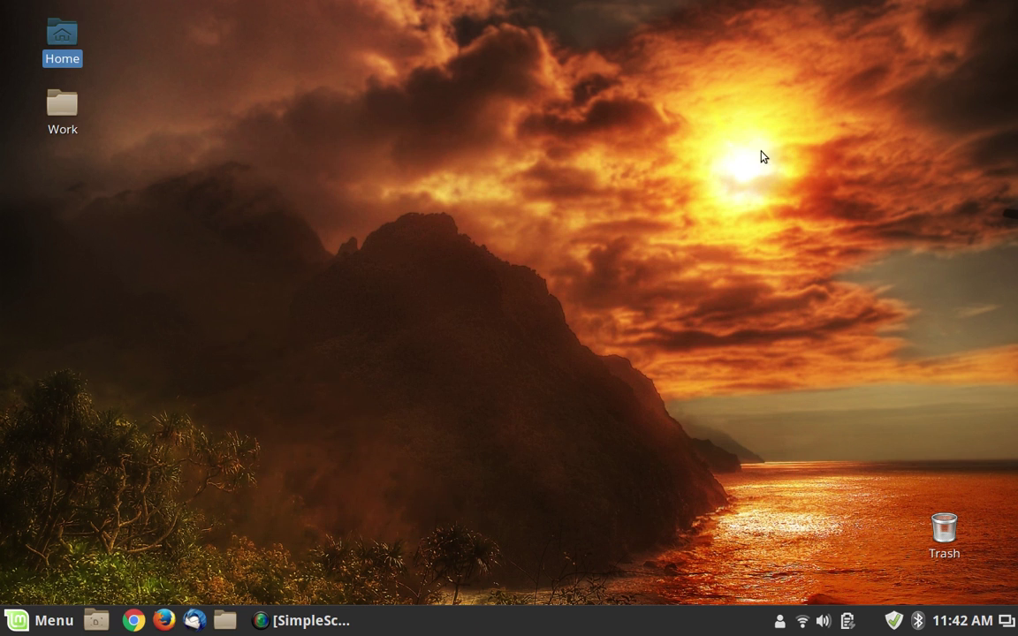
- Deselect the Home desktop icon by clicking an empty area of the desktop
left_click(482, 137)
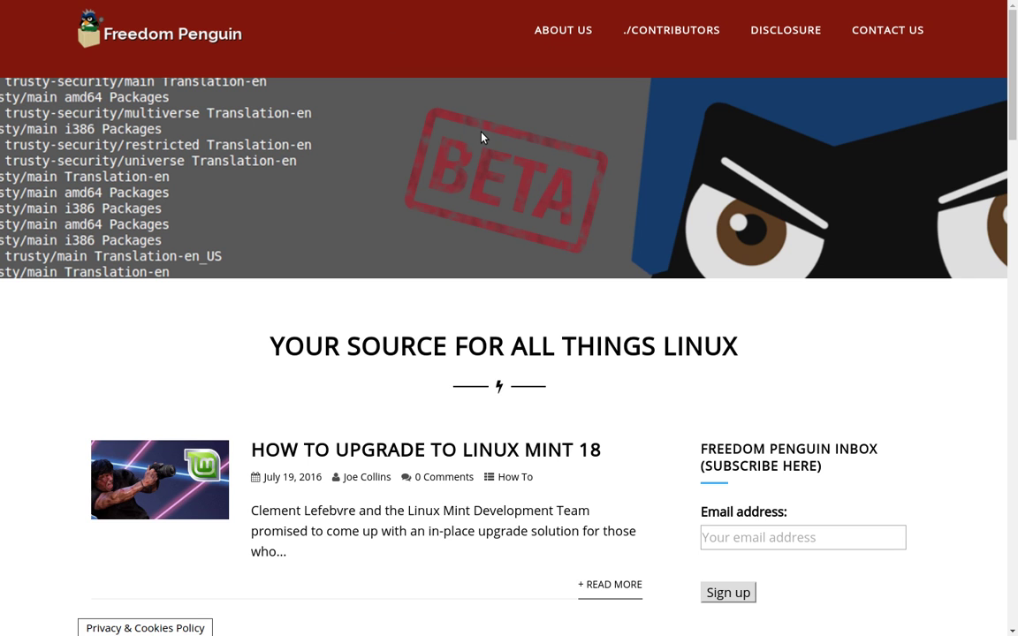
- Scroll down the Freedom Penguin home page and back up to review the recent posts
scroll(482, 137, "down", 3)
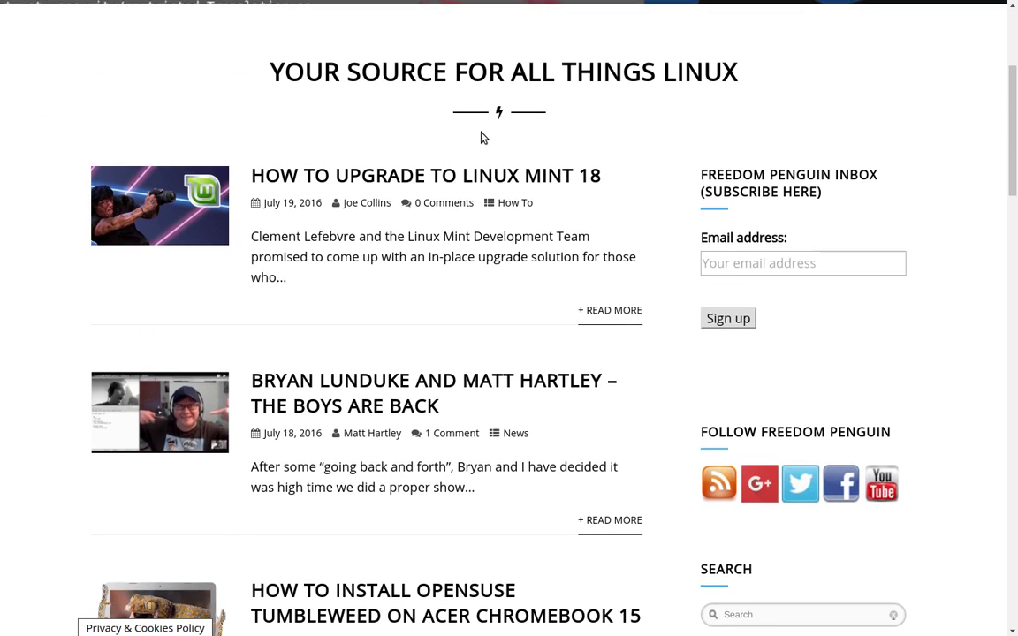
scroll(482, 137, "up", 1)
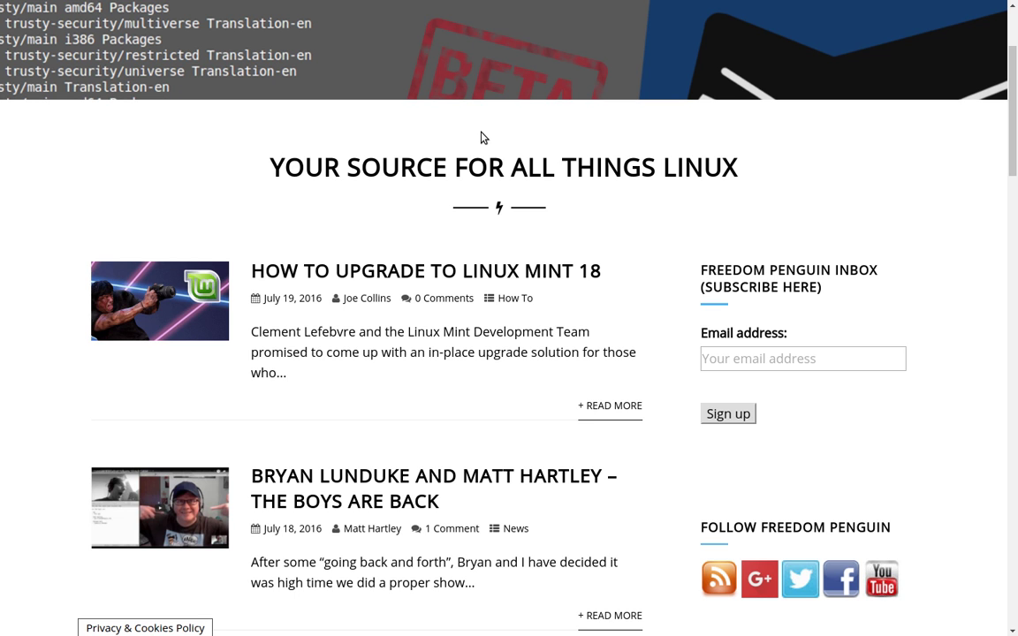
key("ctrl+alt+Left")
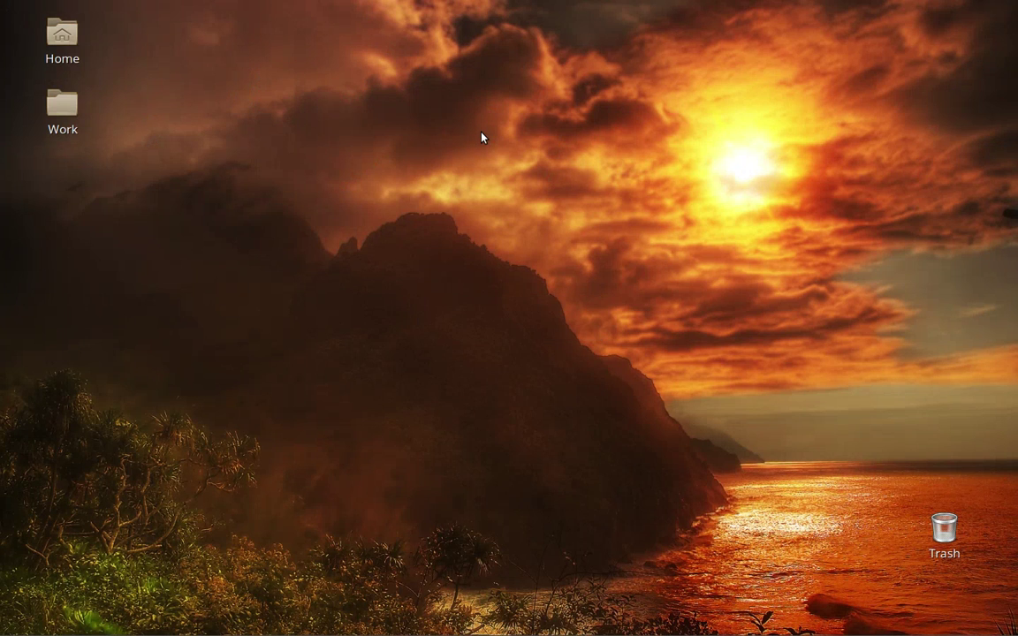